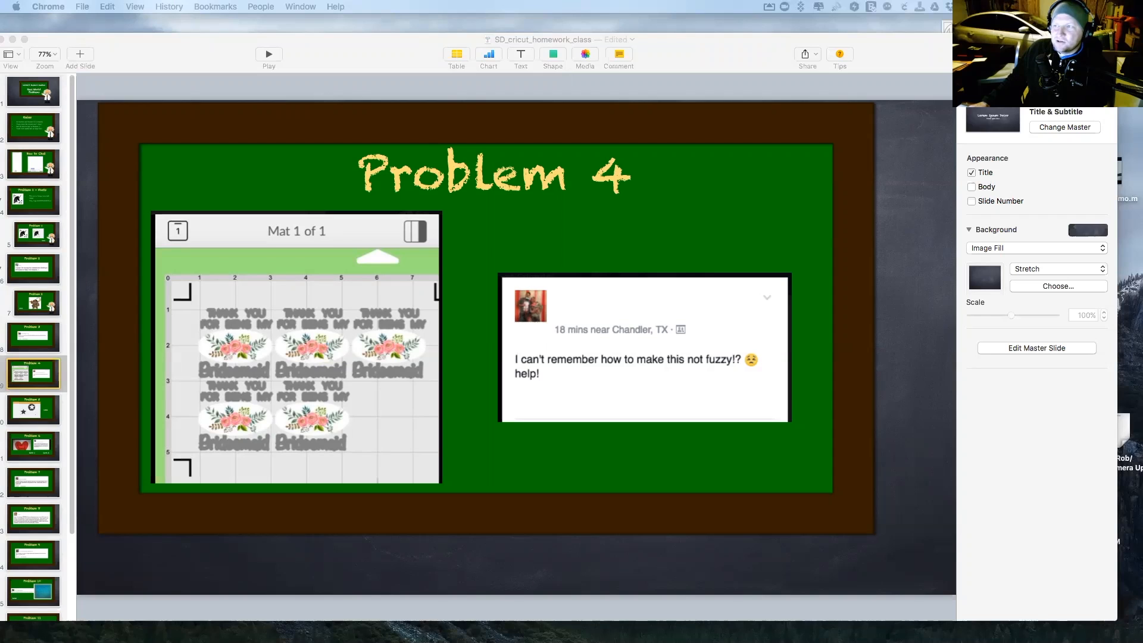
Switch to Cricut Design Space and add a text object reading "To: Me" with "From Santa" on a second line
left_click_drag(1142, 66, 351, 15)
left_click(13, 224)
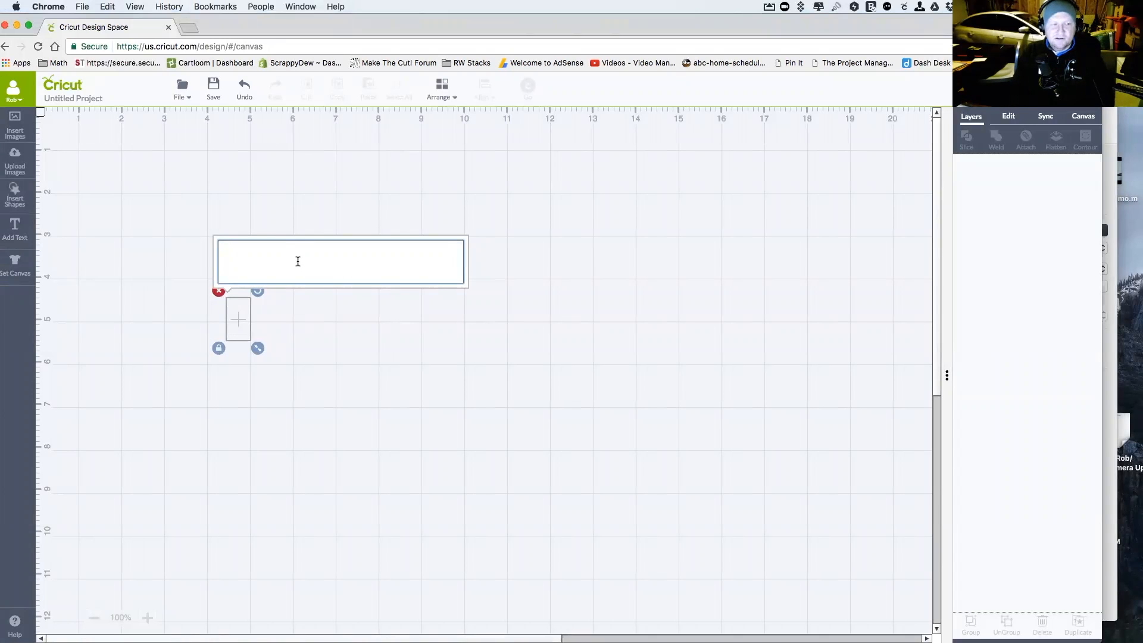
type("H")
key("BackSpace")
type("To:")
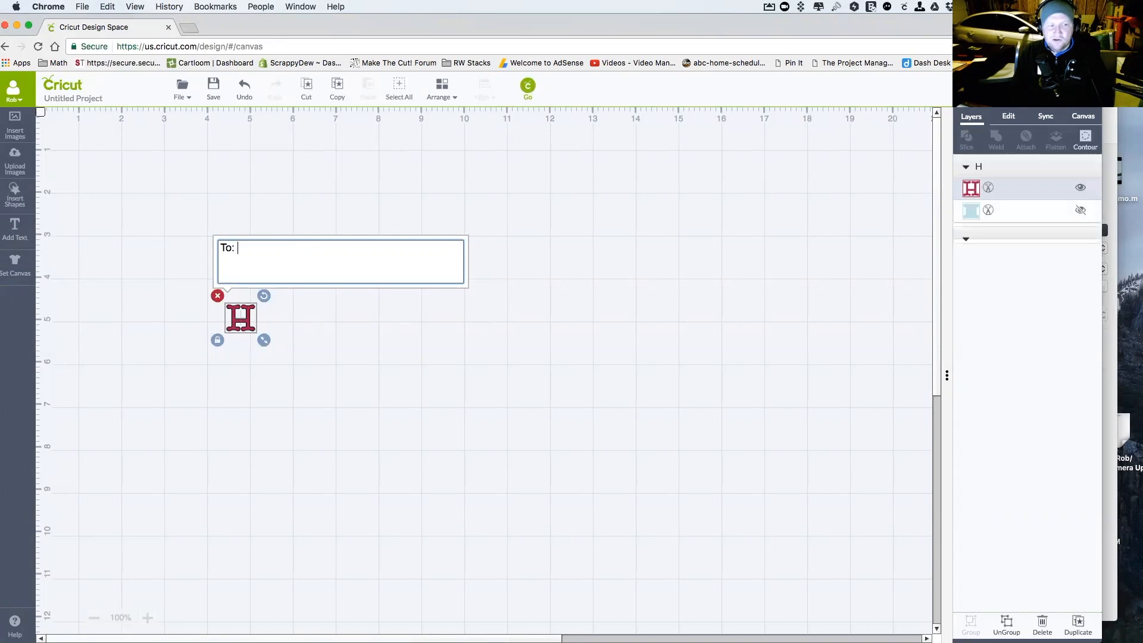
type(" Me")
key("Return")
type("From Santa")
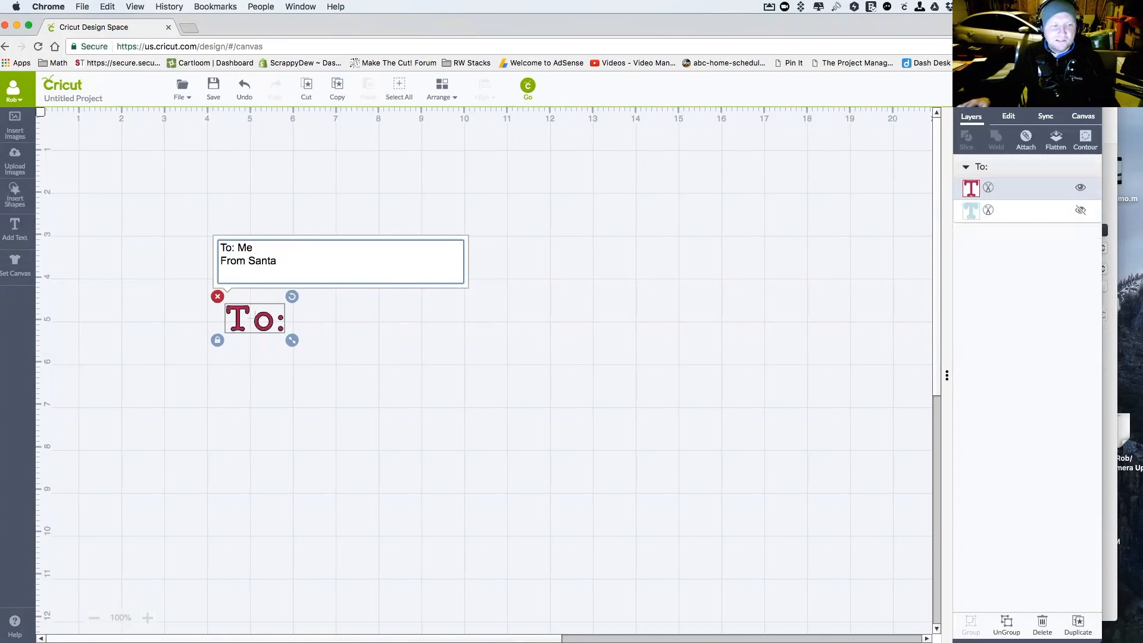
left_click(565, 335)
Set the visible text layer to Print and preview it on the mat before returning to the canvas
left_click(967, 183)
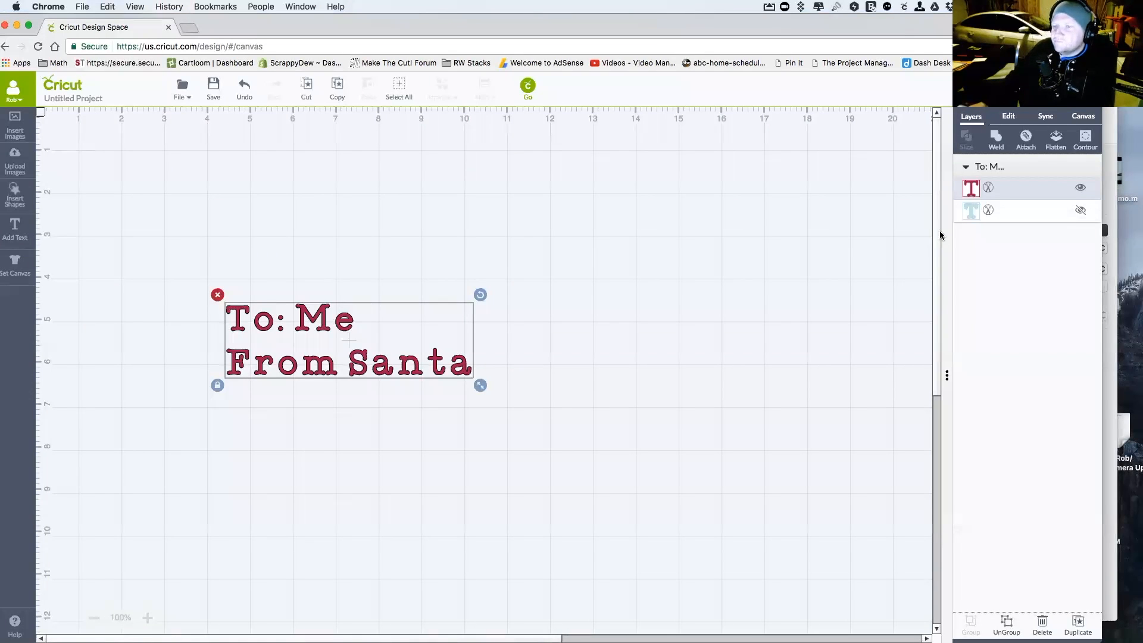
left_click(990, 190)
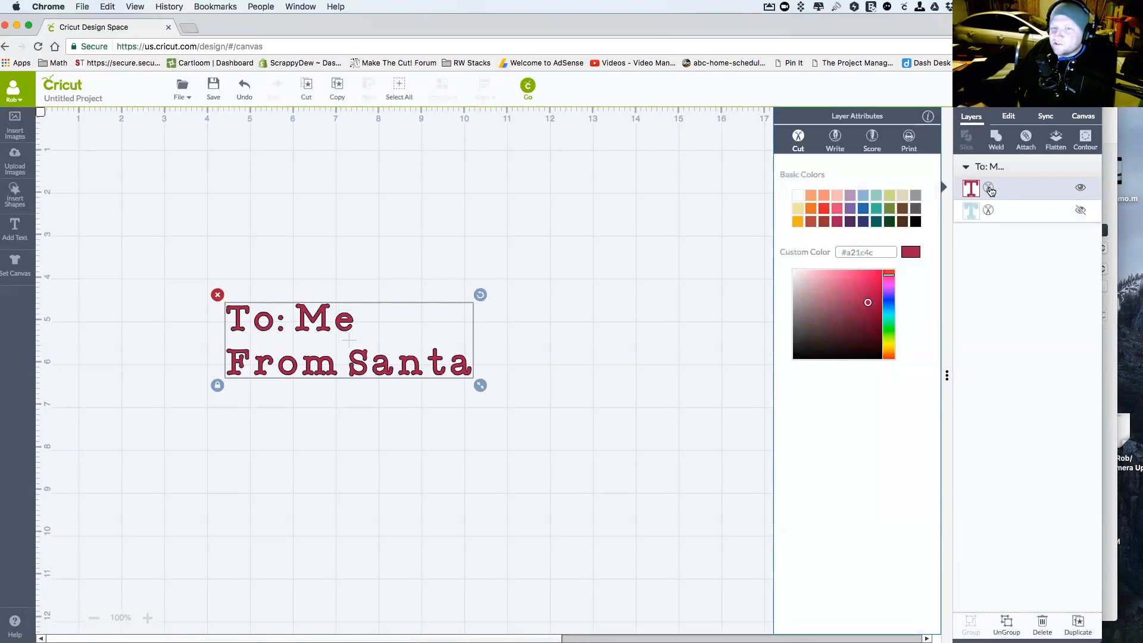
left_click(906, 140)
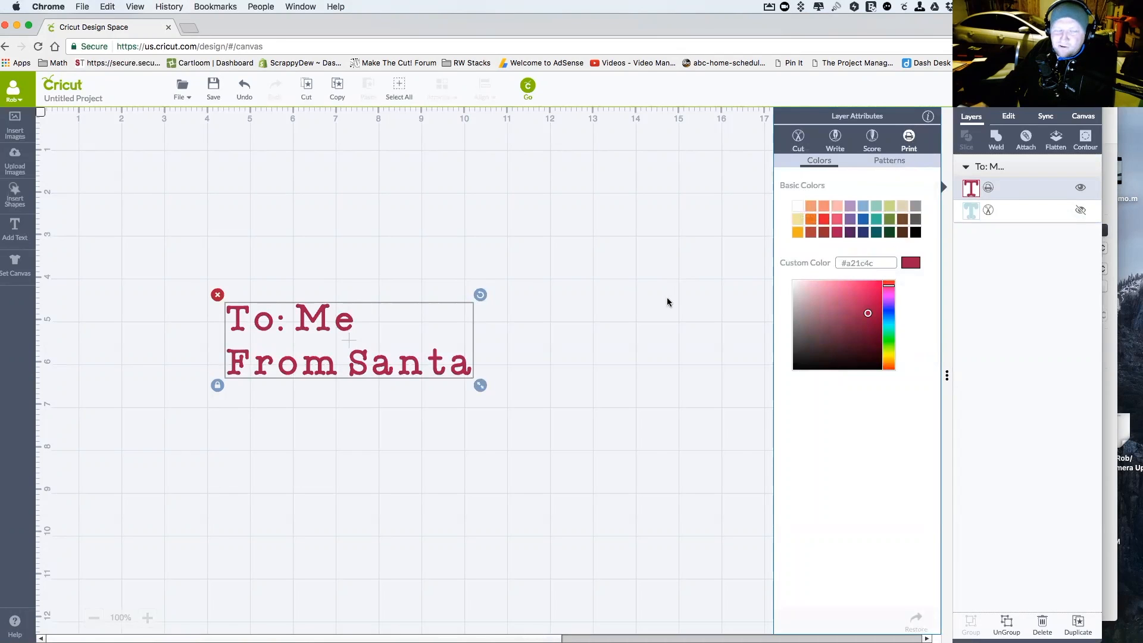
left_click(650, 314)
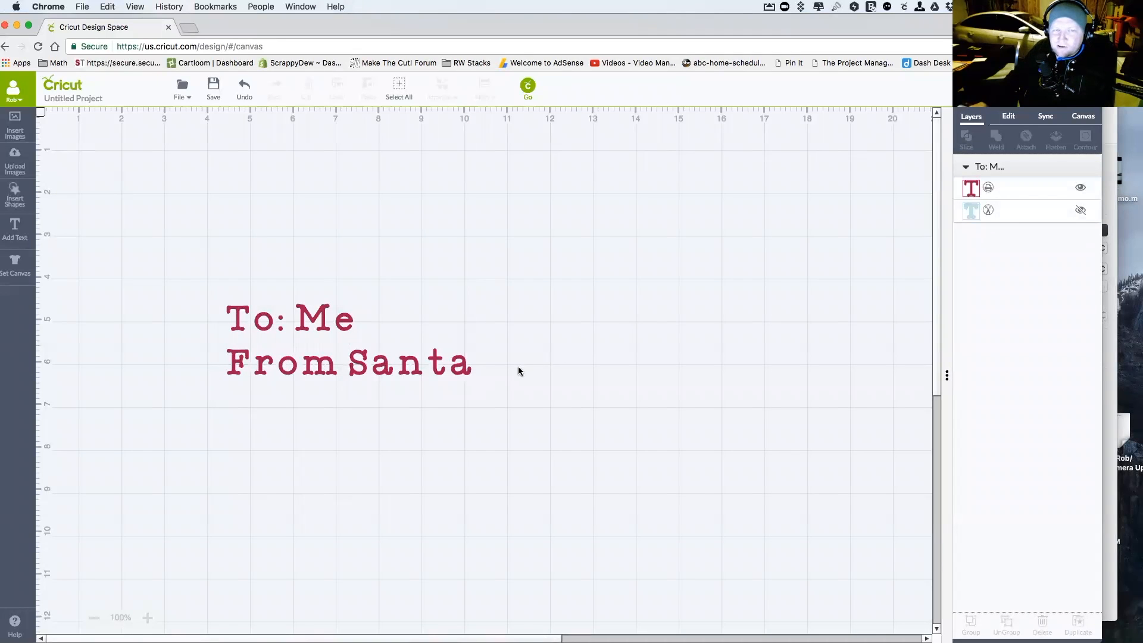
left_click(526, 87)
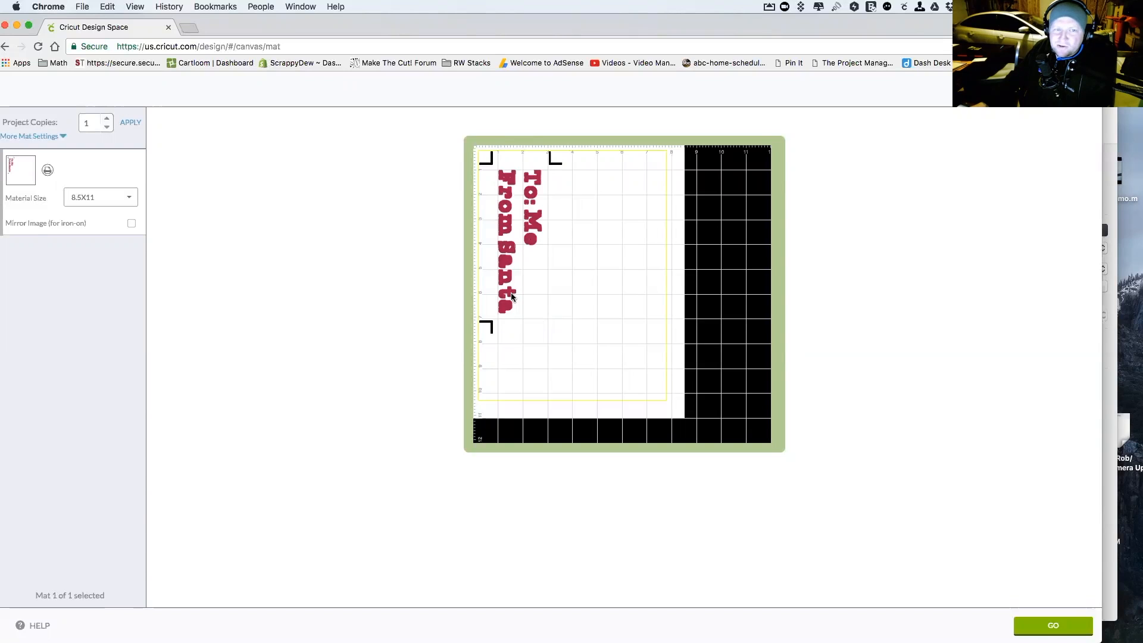
left_click(1081, 89)
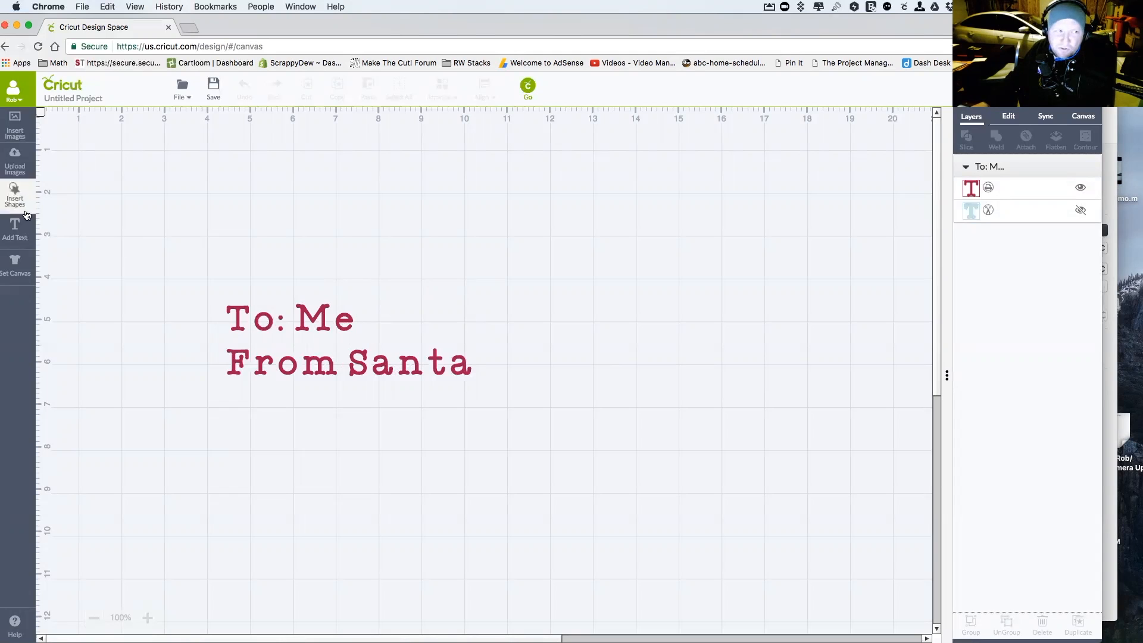
Insert a square and stretch it into a rectangle about 10.8 by 4.7 inches that covers the text
left_click(15, 196)
left_click(183, 194)
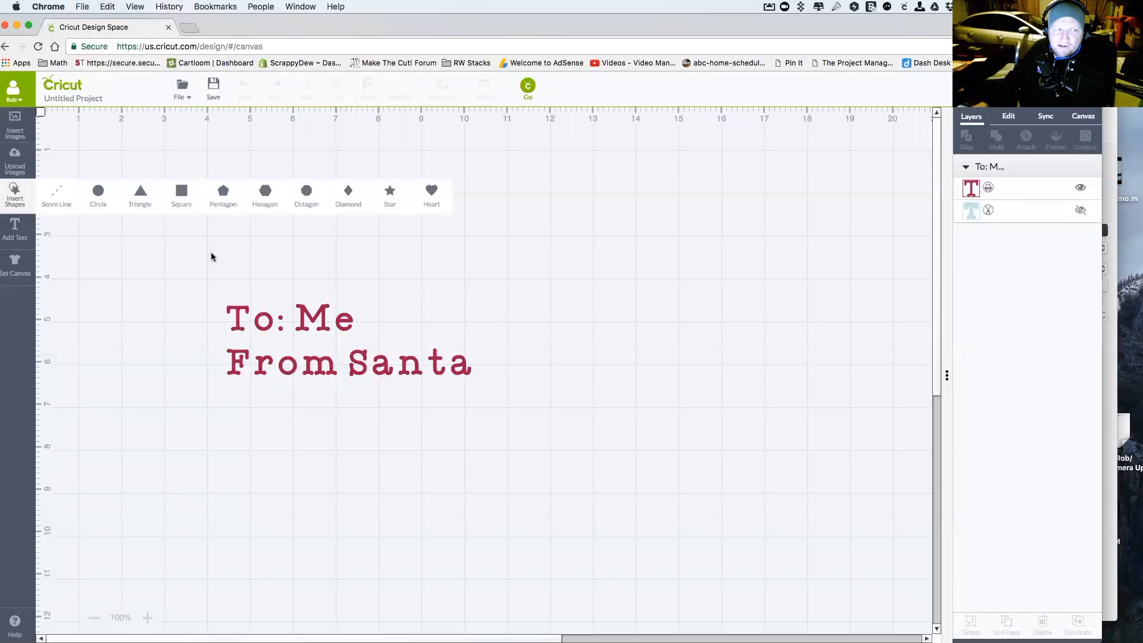
left_click_drag(354, 432, 632, 477)
left_click_drag(354, 478, 572, 462)
left_click(276, 449)
left_click_drag(347, 477, 612, 480)
left_click_drag(468, 413, 446, 391)
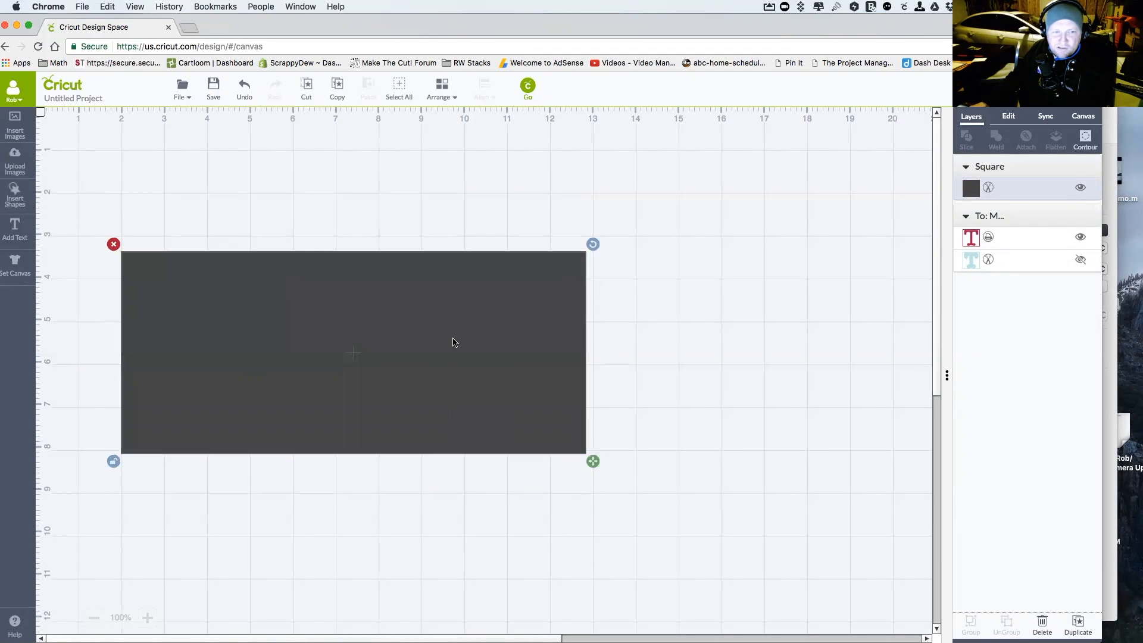
left_click(135, 191)
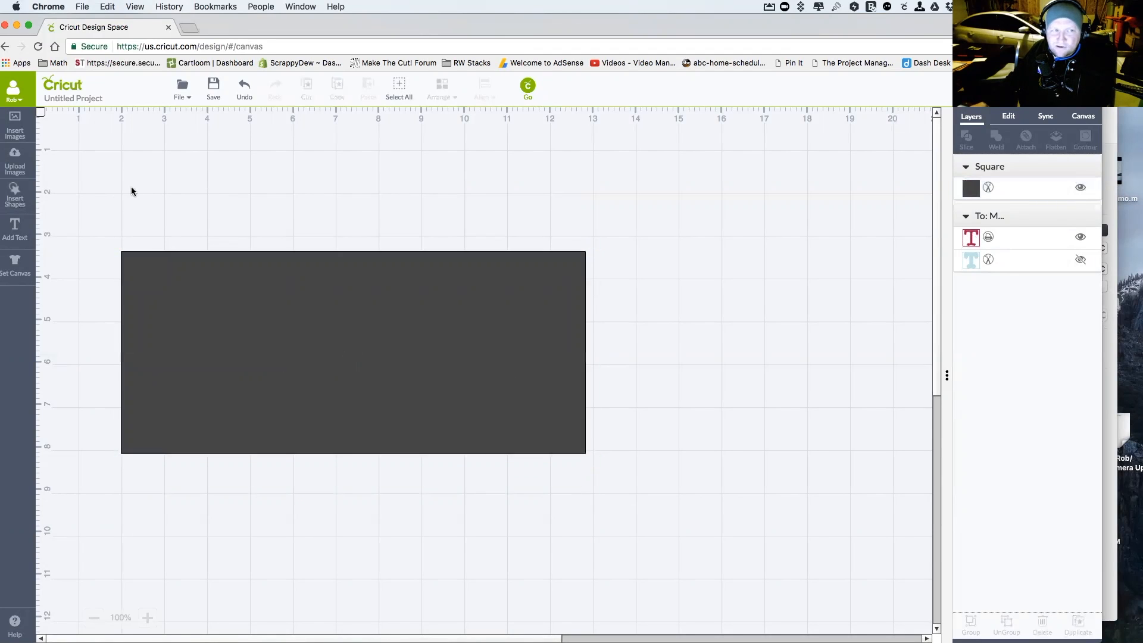
Set the rectangle's layer to Print and try to open the mat preview
left_click(247, 330)
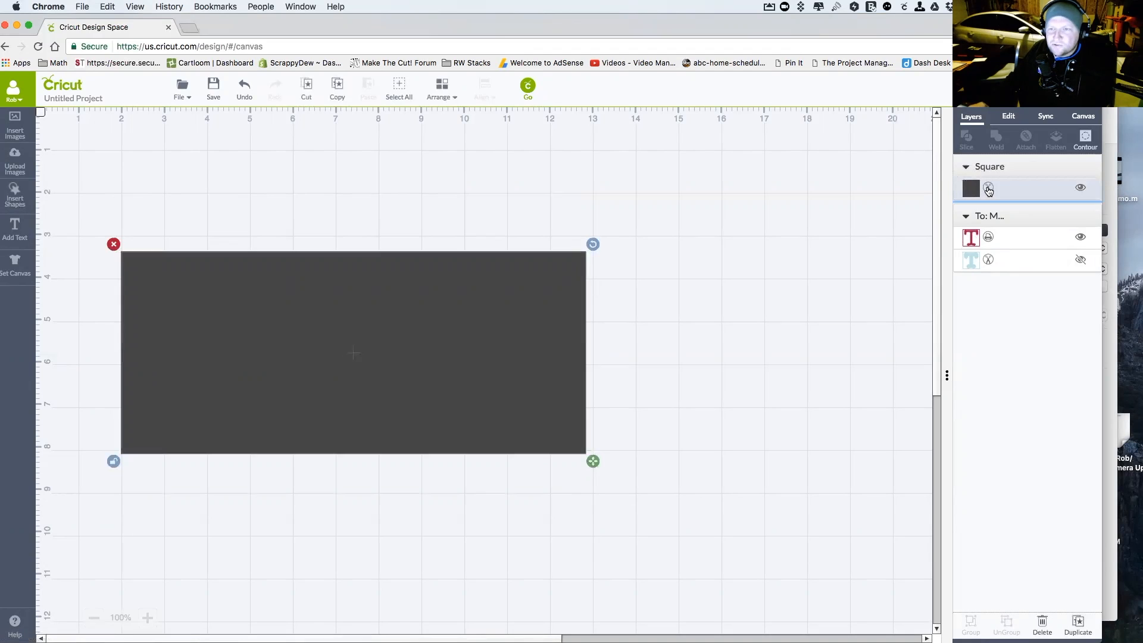
left_click(988, 188)
left_click(909, 141)
left_click(694, 362)
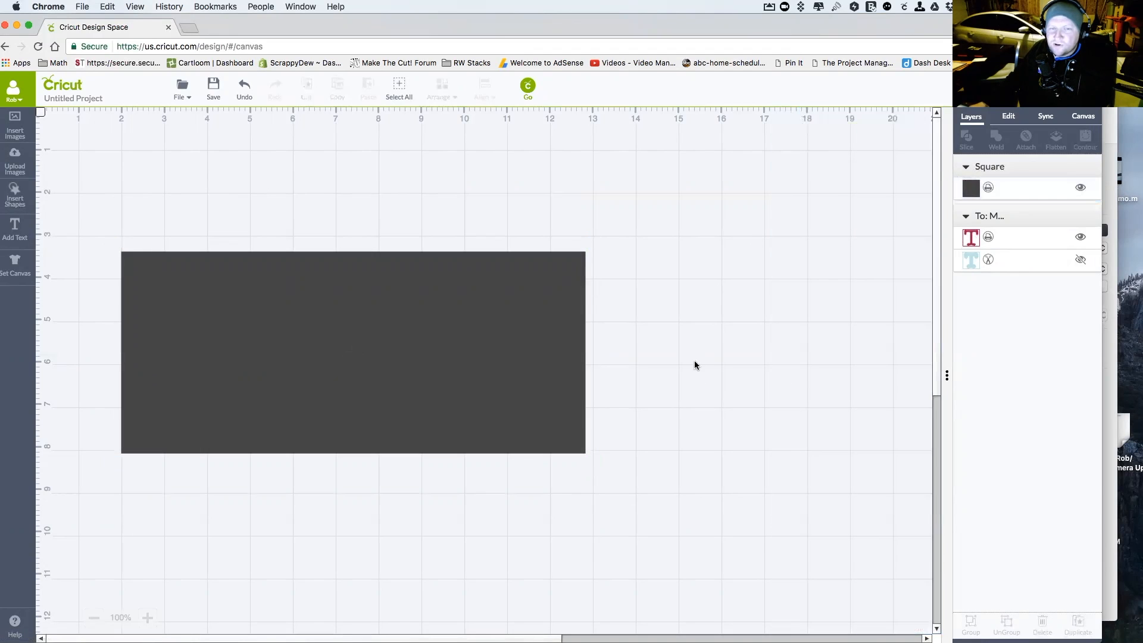
left_click(528, 87)
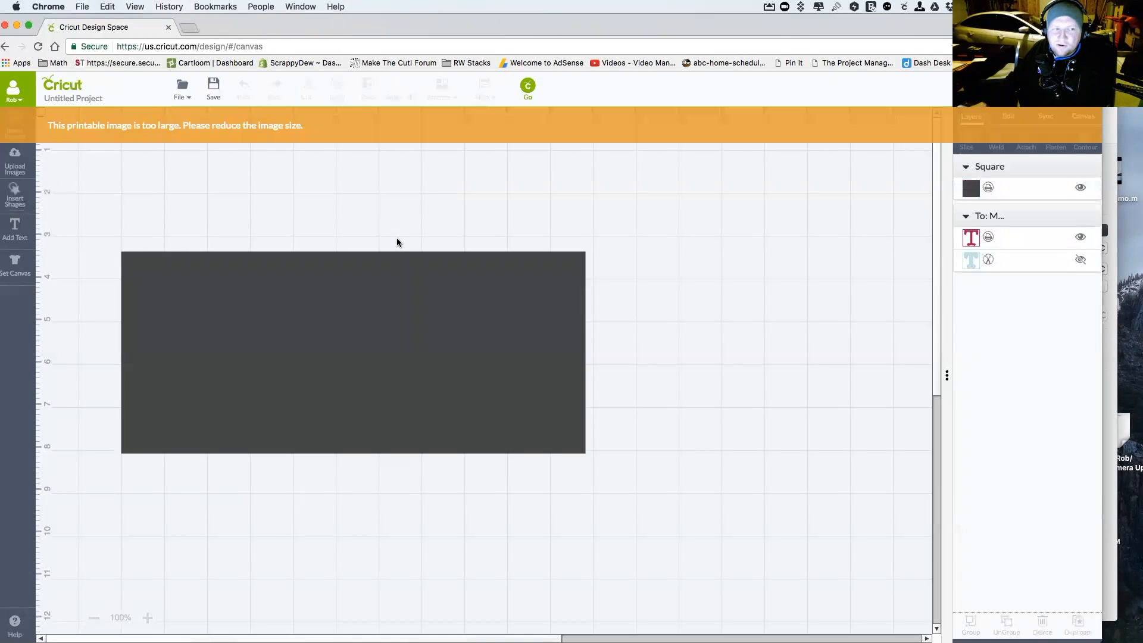
Resize the rectangle to about 10.2 by 4.9 inches and reposition it on the canvas
left_click(409, 315)
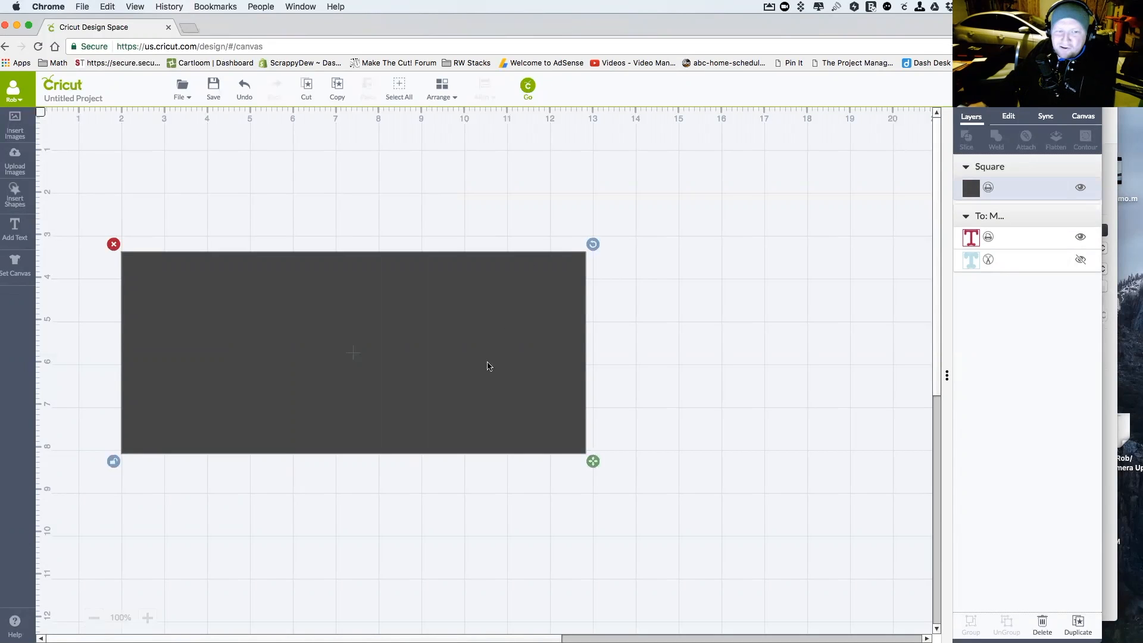
left_click_drag(487, 365, 447, 363)
left_click_drag(549, 463, 525, 472)
left_click_drag(440, 398, 440, 428)
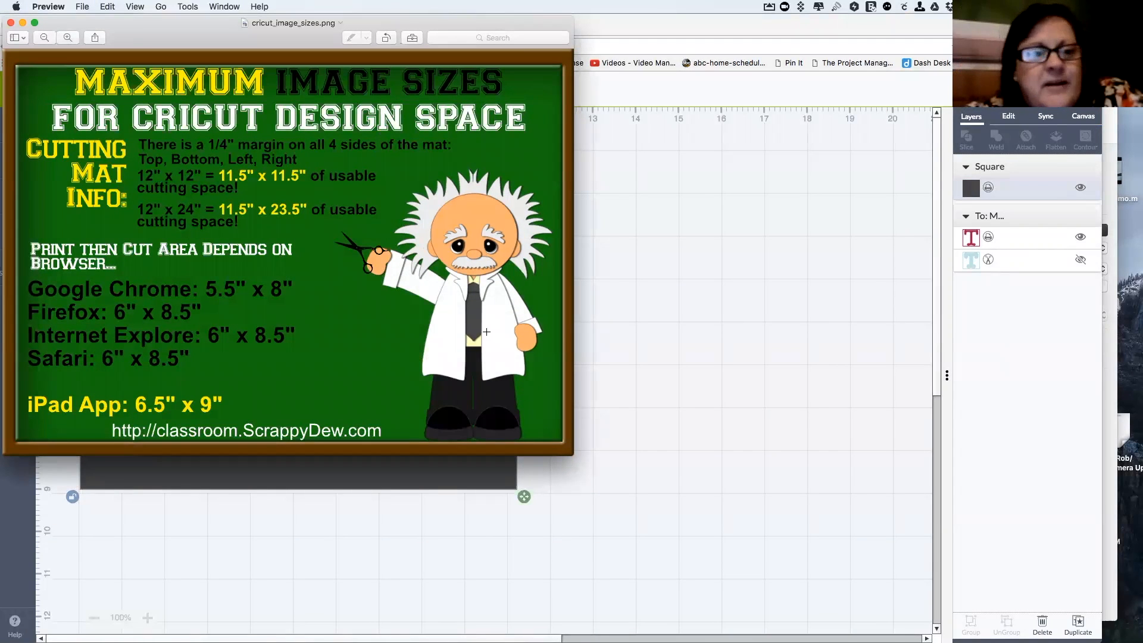
Examine the cricut_image_sizes.png chart for the maximum print then cut area per browser, and close it
left_click_drag(160, 35, 202, 89)
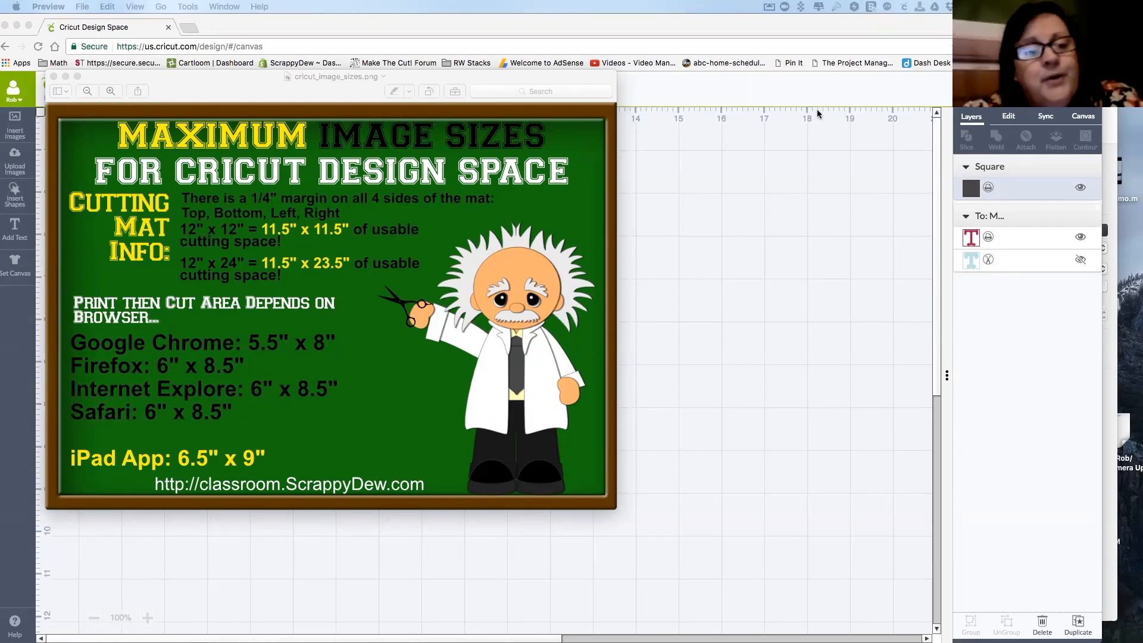
left_click(892, 25)
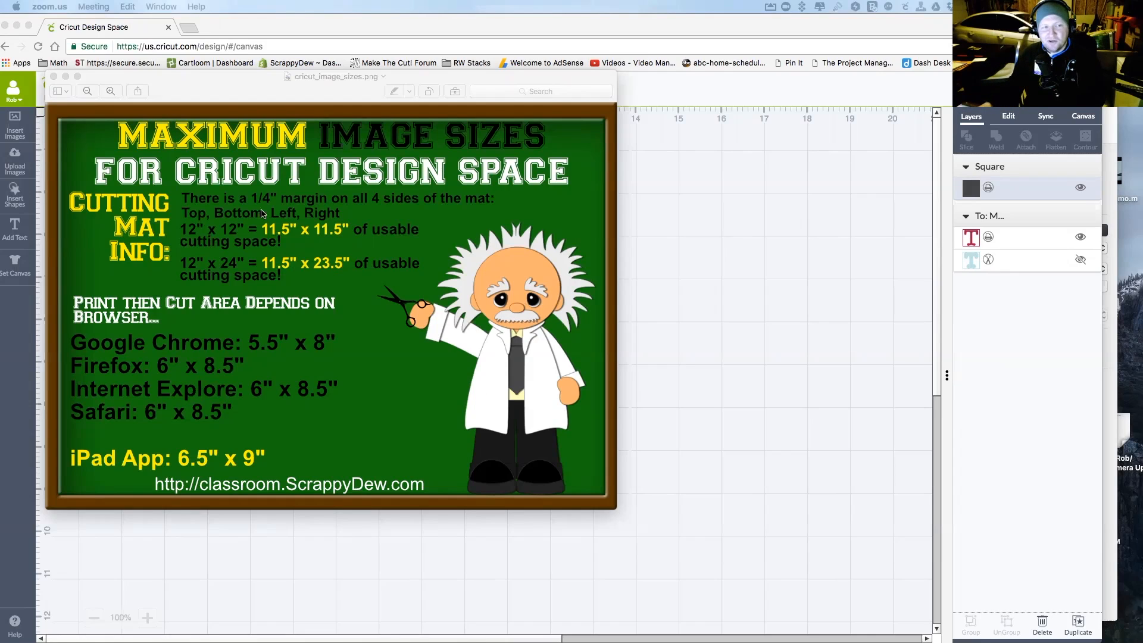
left_click_drag(473, 75, 466, 122)
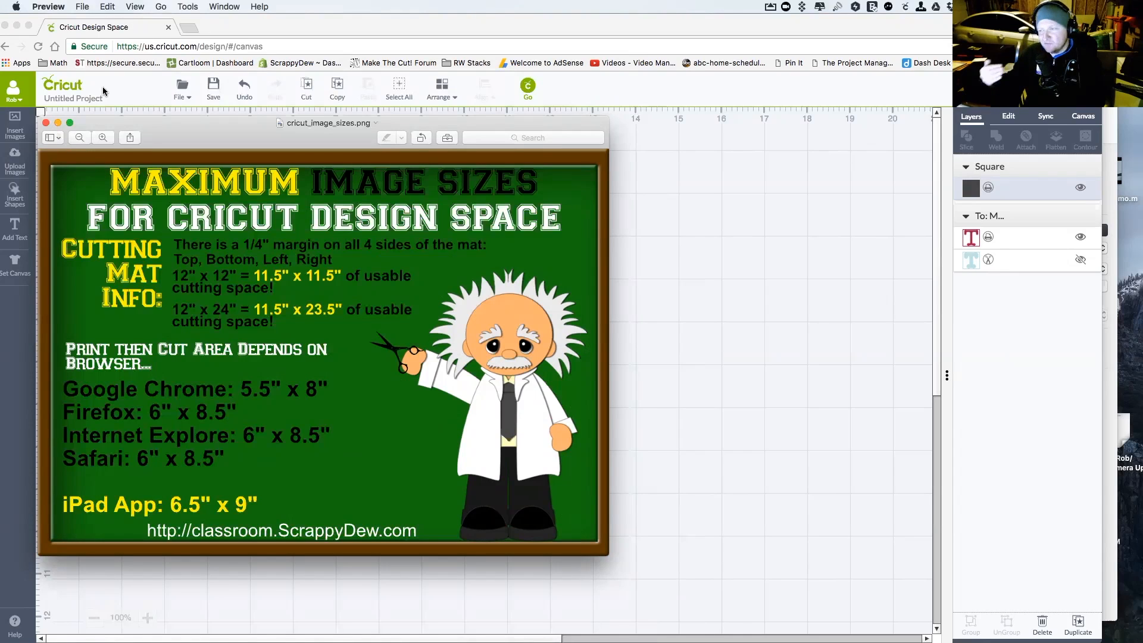
left_click(45, 125)
Shrink the rectangle to about 7.7 by 3.5 inches and move it back over the text
left_click(441, 444)
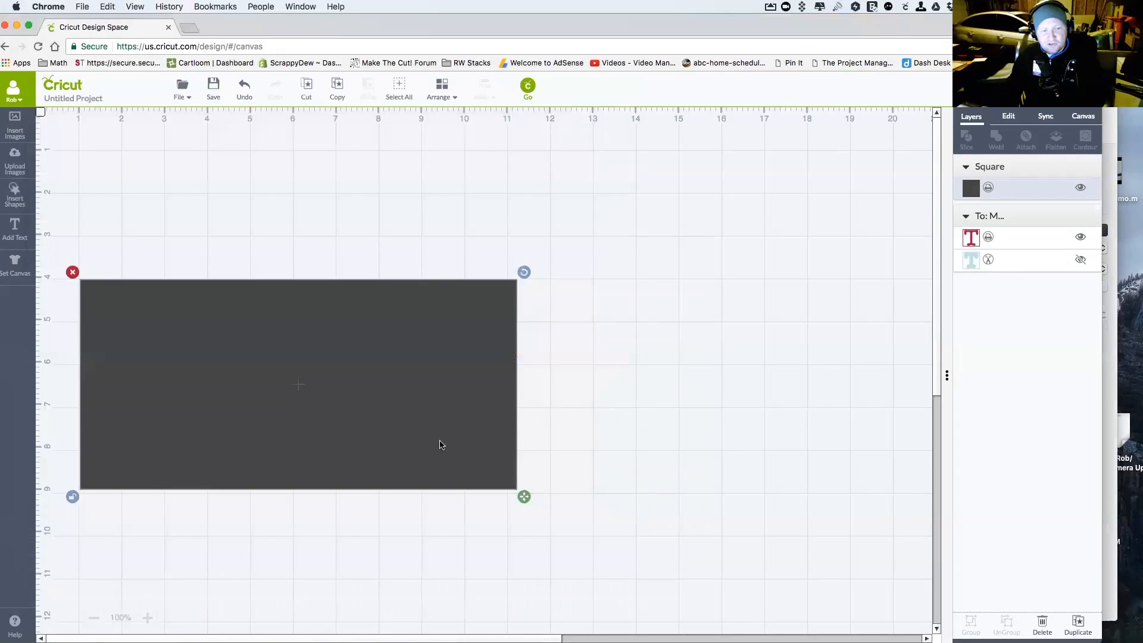
left_click_drag(524, 497, 419, 439)
left_click_drag(360, 375, 429, 404)
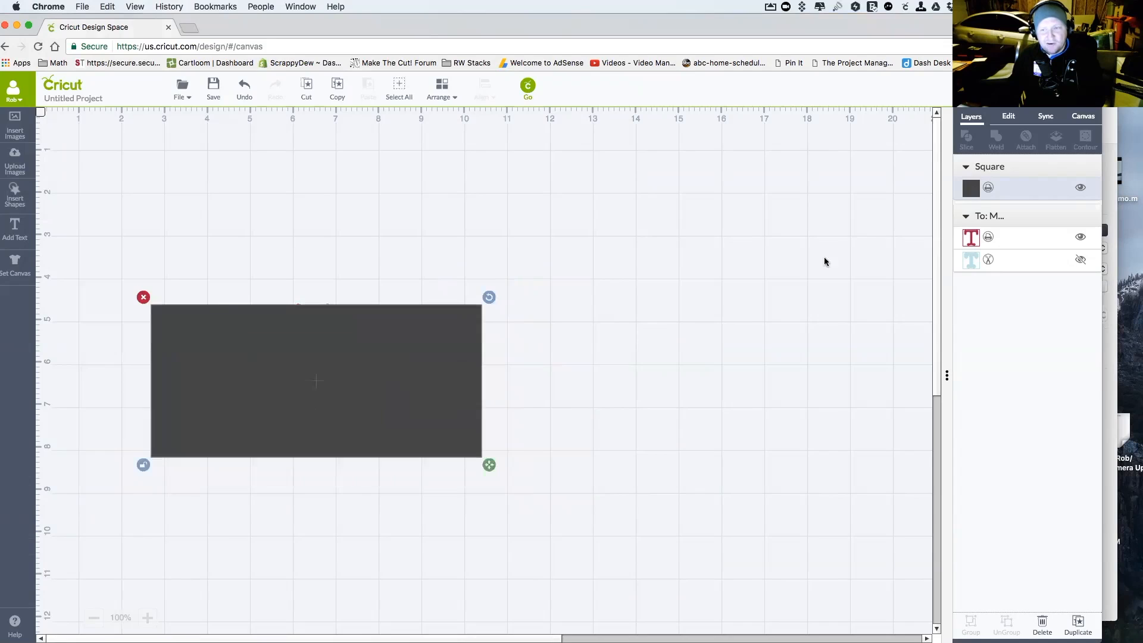
Send the rectangle backward behind the text and move it so that it frames both lines
right_click(467, 376)
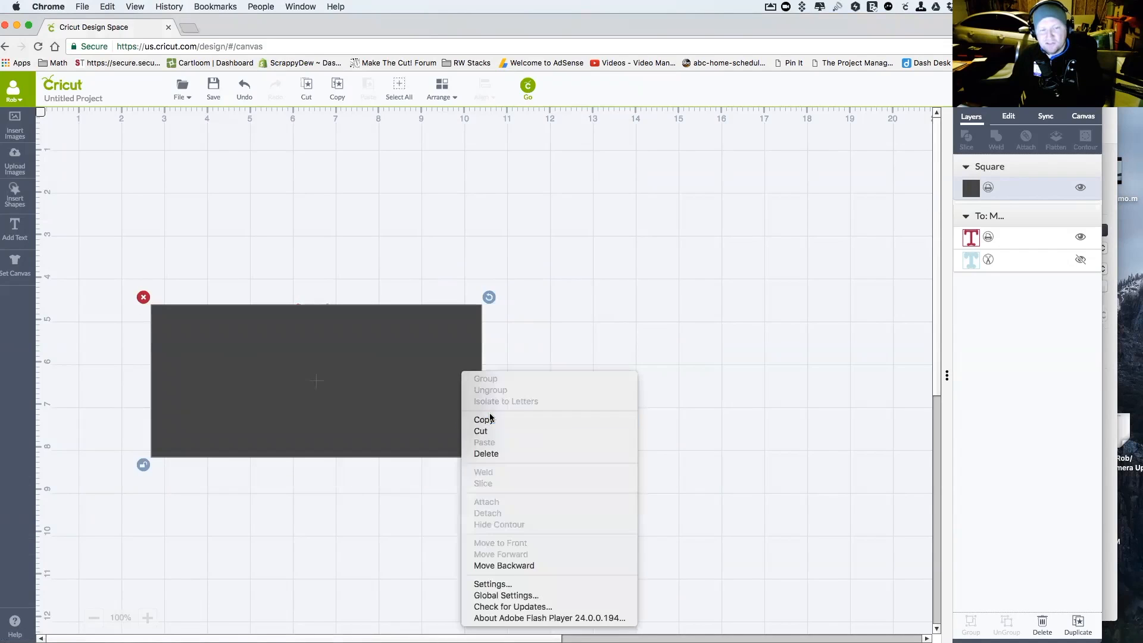
left_click(444, 339)
left_click(442, 90)
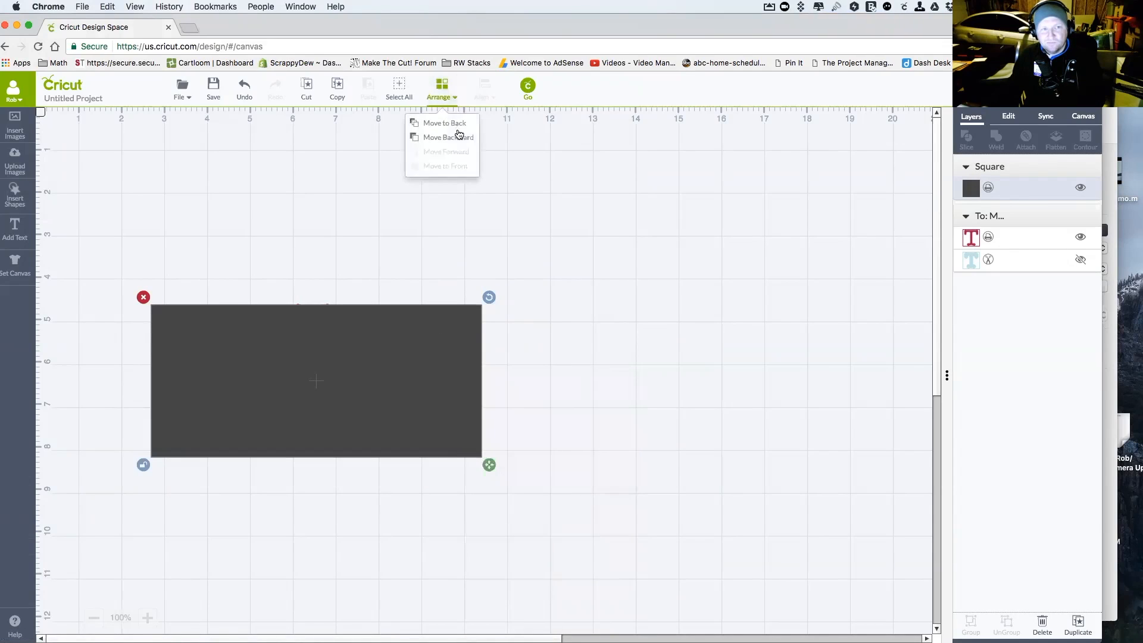
left_click(455, 142)
left_click_drag(418, 453, 431, 431)
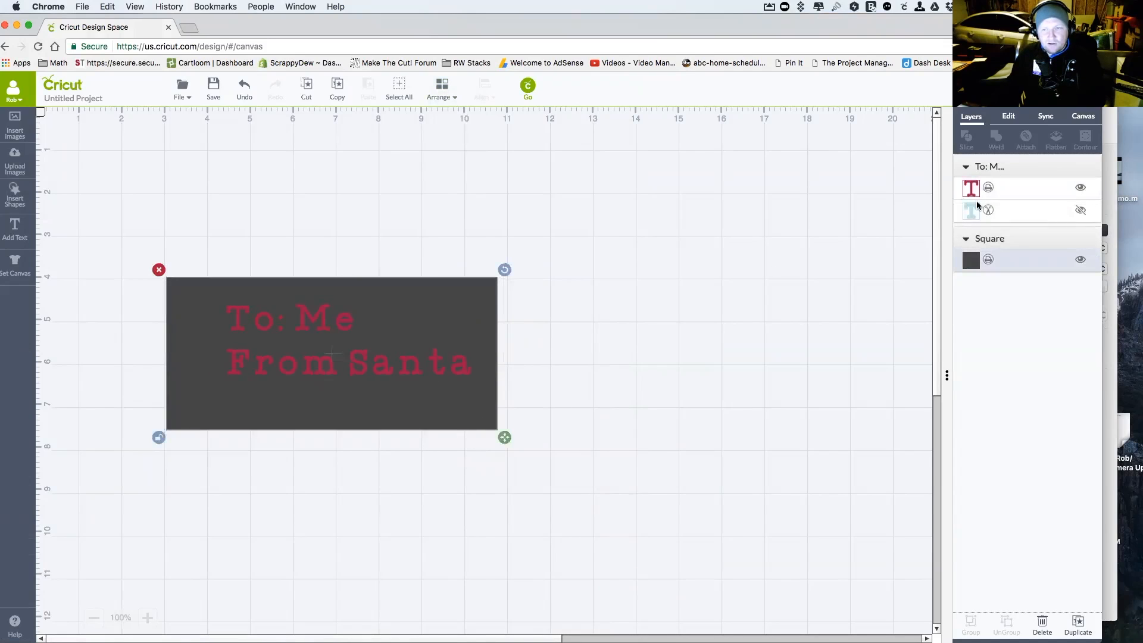
Recolor the rectangle to the pale yellow basic color and nudge it to surround the text evenly
left_click(972, 262)
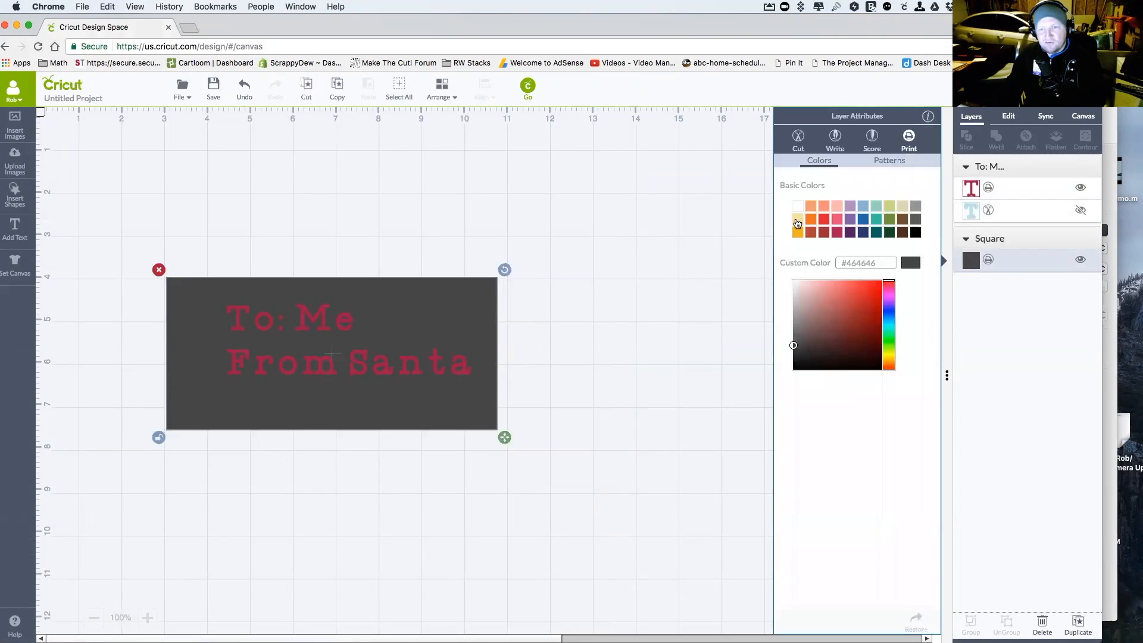
left_click(797, 219)
left_click_drag(454, 412, 461, 408)
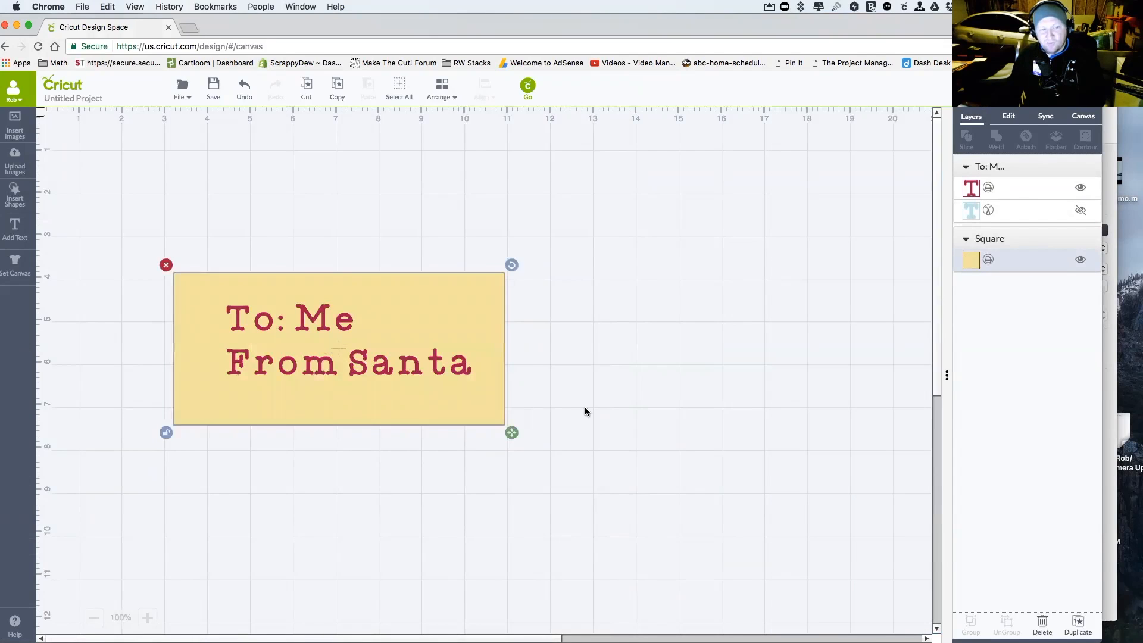
left_click(300, 225)
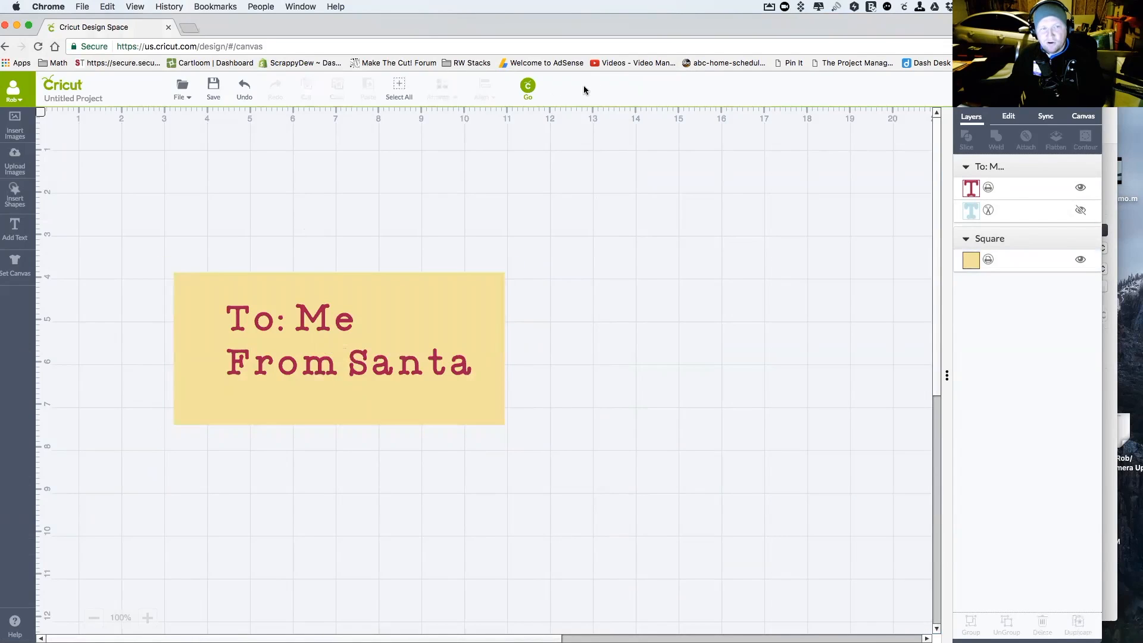
Preview how the rectangle and text are laid out on the mat, and return to the canvas
left_click(527, 89)
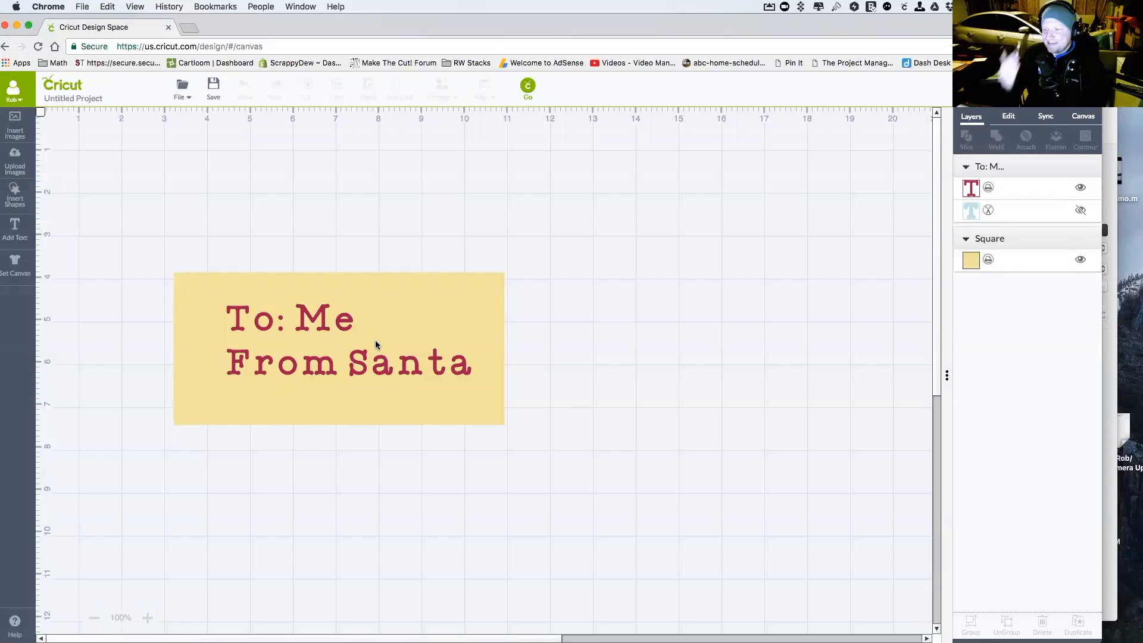
left_click(528, 87)
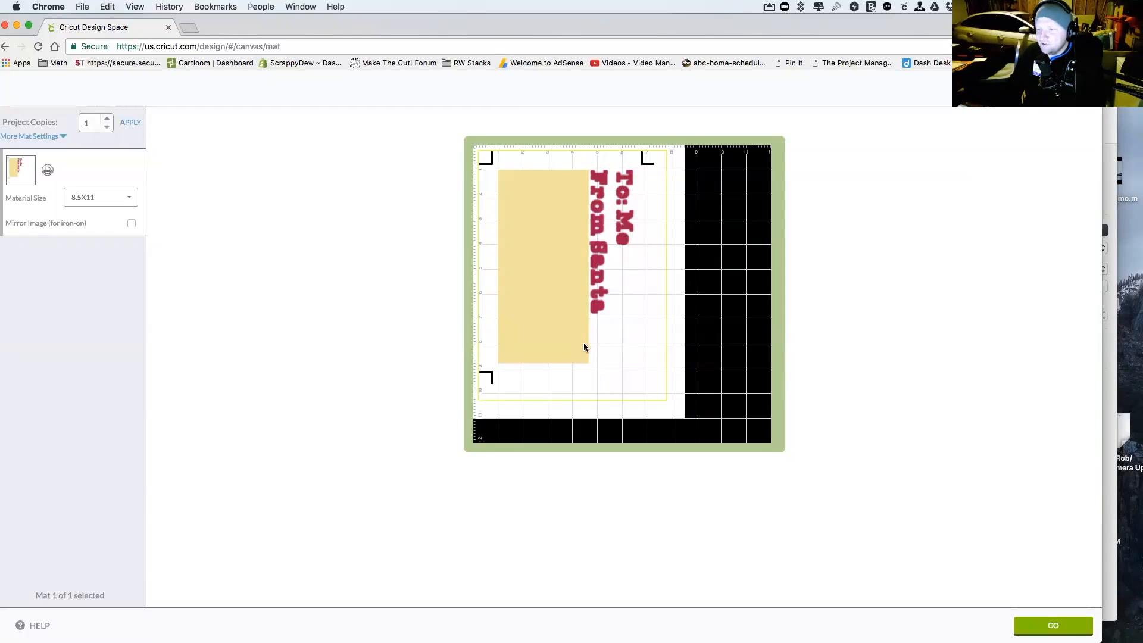
left_click(1085, 89)
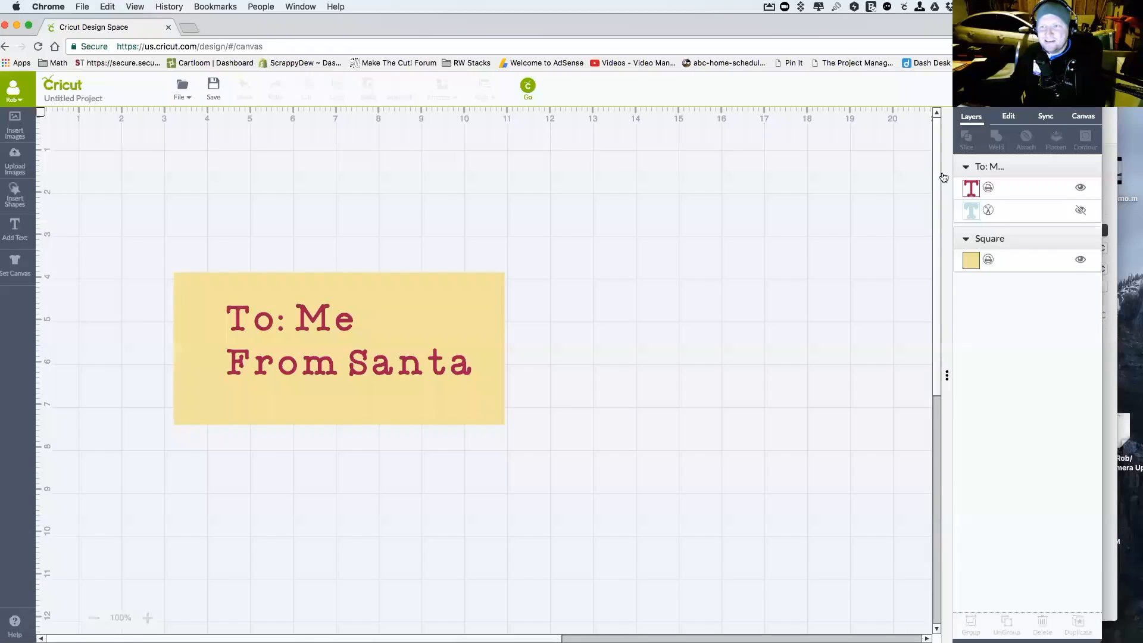
Flatten the text and the yellow rectangle into one printable image and check its layer attributes
left_click_drag(115, 219, 630, 484)
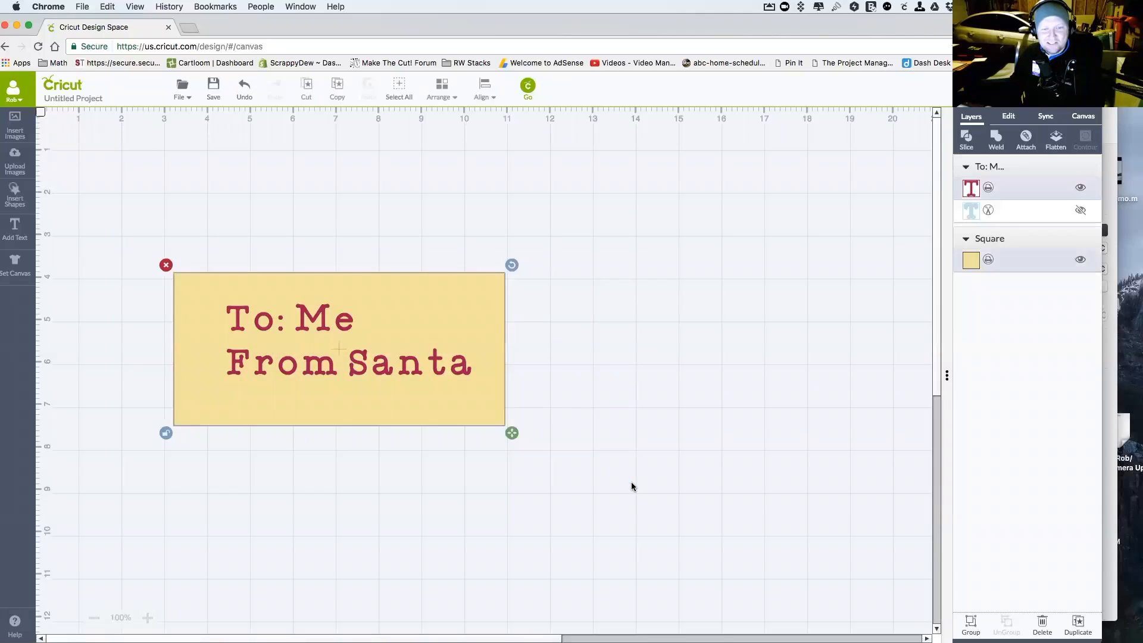
left_click(1057, 141)
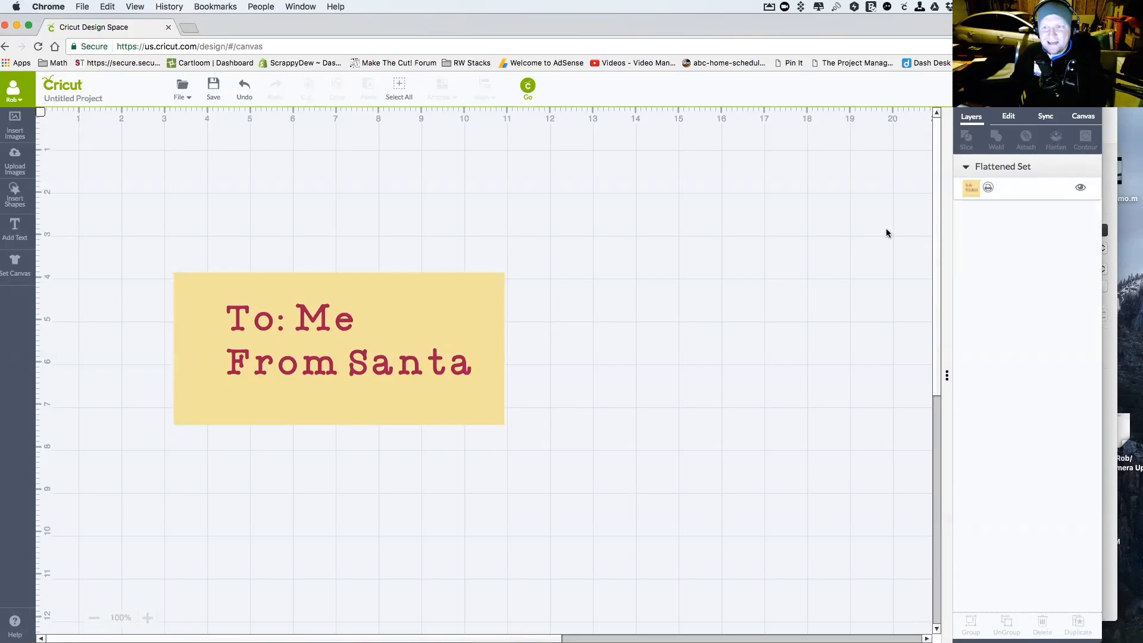
left_click(989, 190)
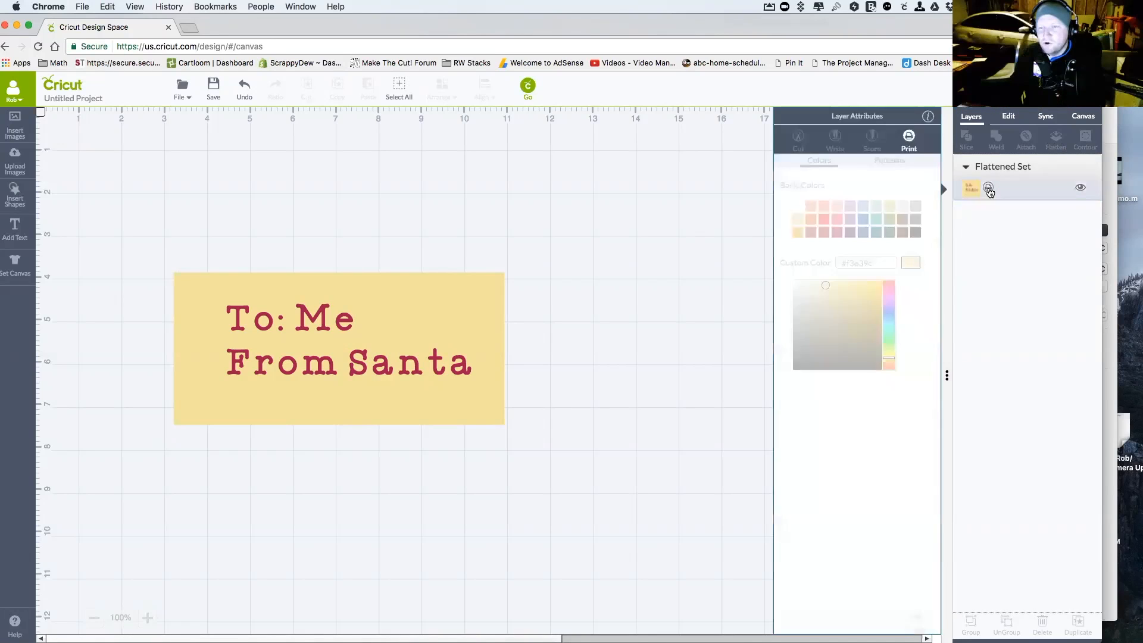
left_click(1032, 224)
left_click(1017, 196)
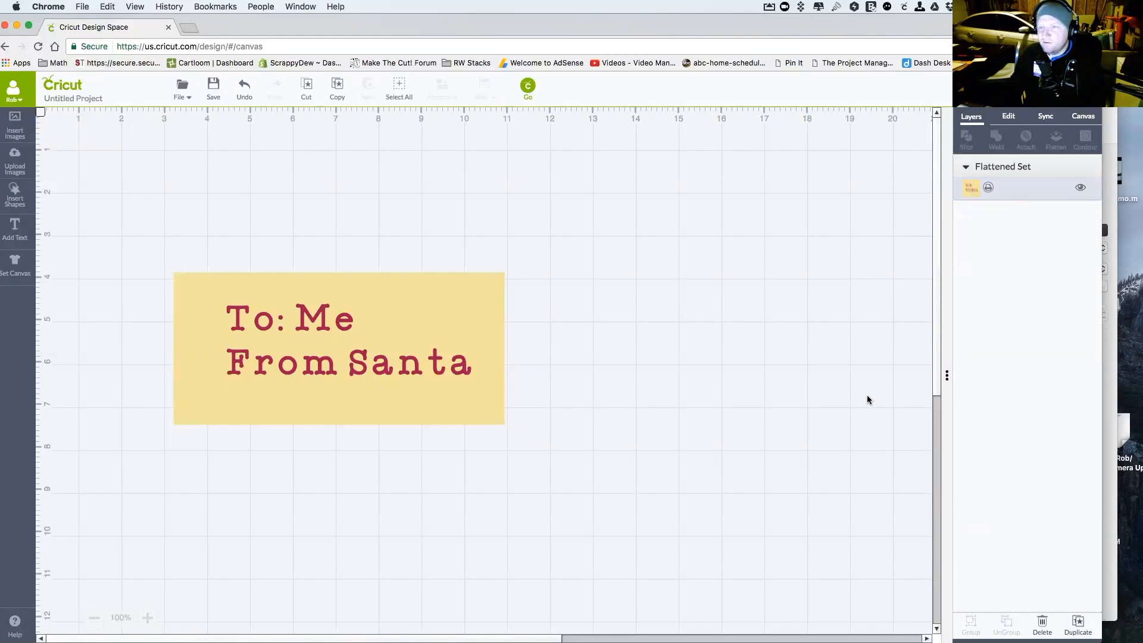
Unflatten the yellow tag back into its separate text and square layers
left_click(1022, 199)
left_click(1022, 200)
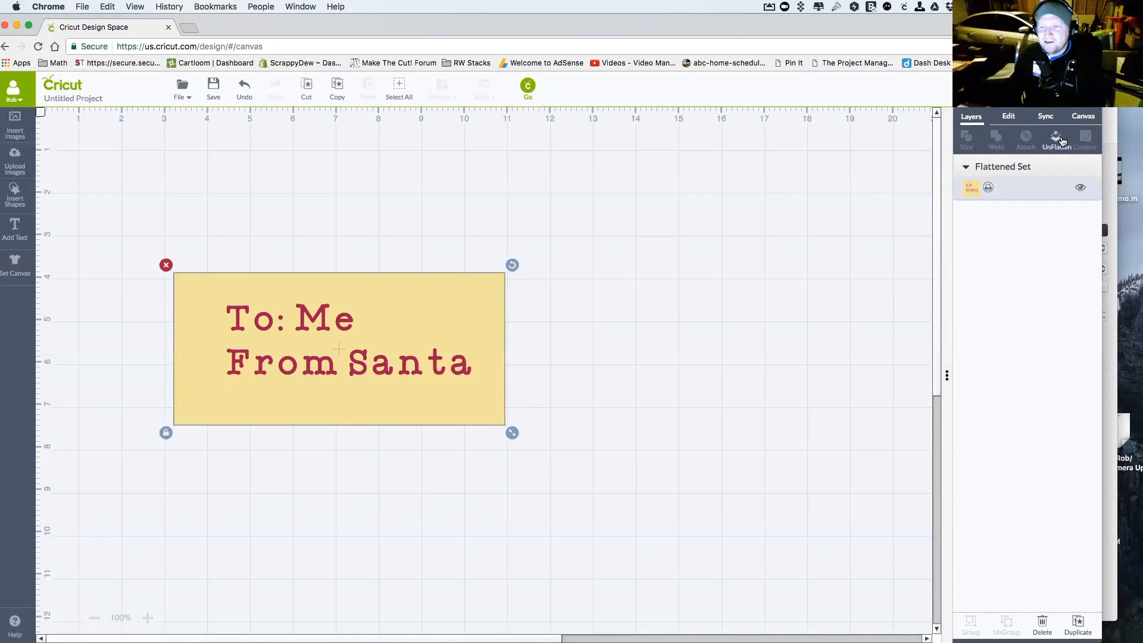
left_click(1058, 139)
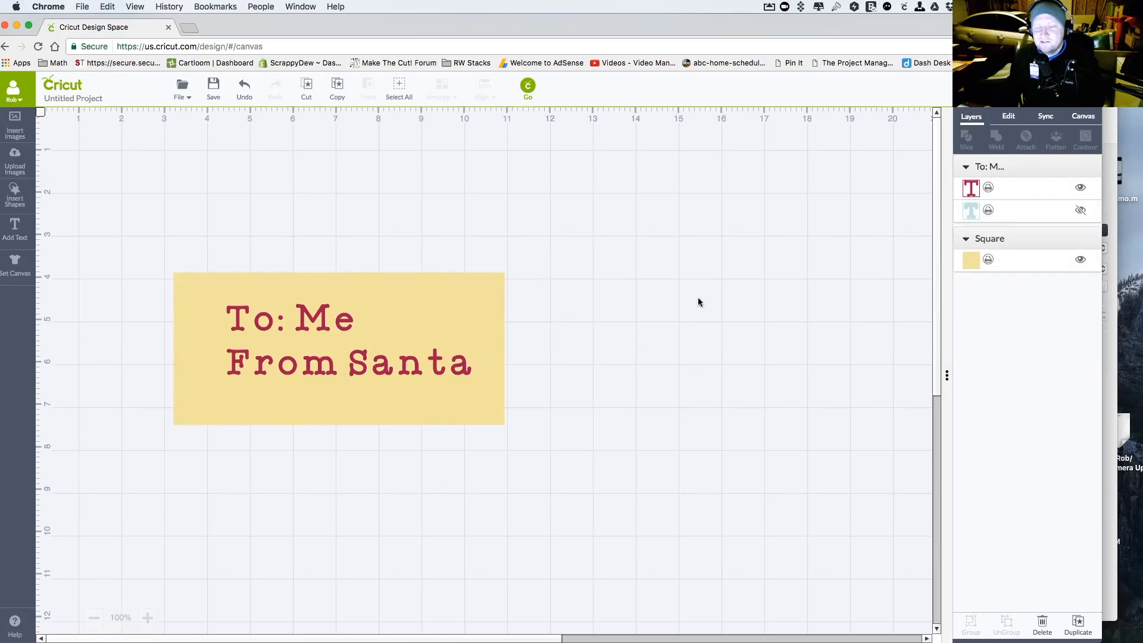
Change the line type of both the visible red text layer and the yellow square layer to Cut
left_click(988, 190)
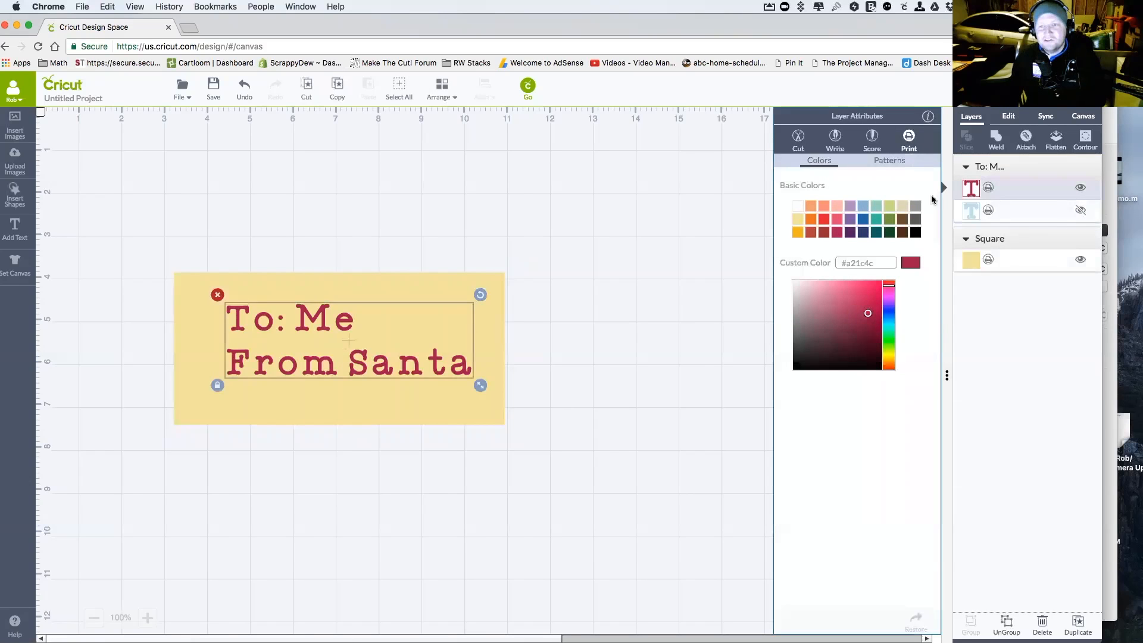
left_click(798, 140)
left_click(989, 261)
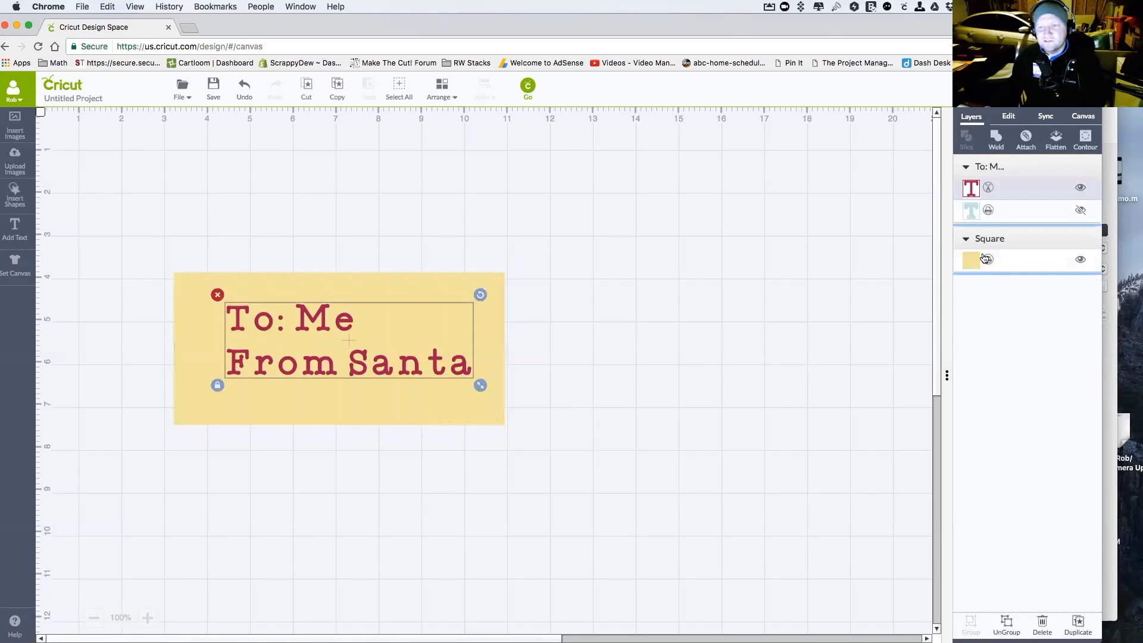
left_click(989, 261)
left_click(799, 139)
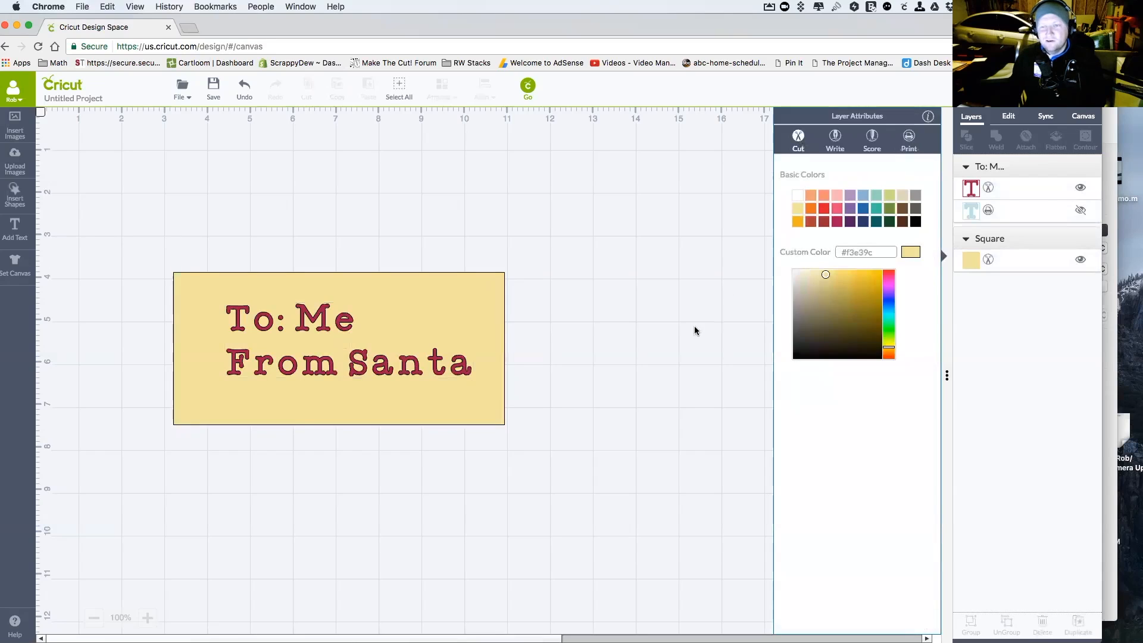
left_click(693, 327)
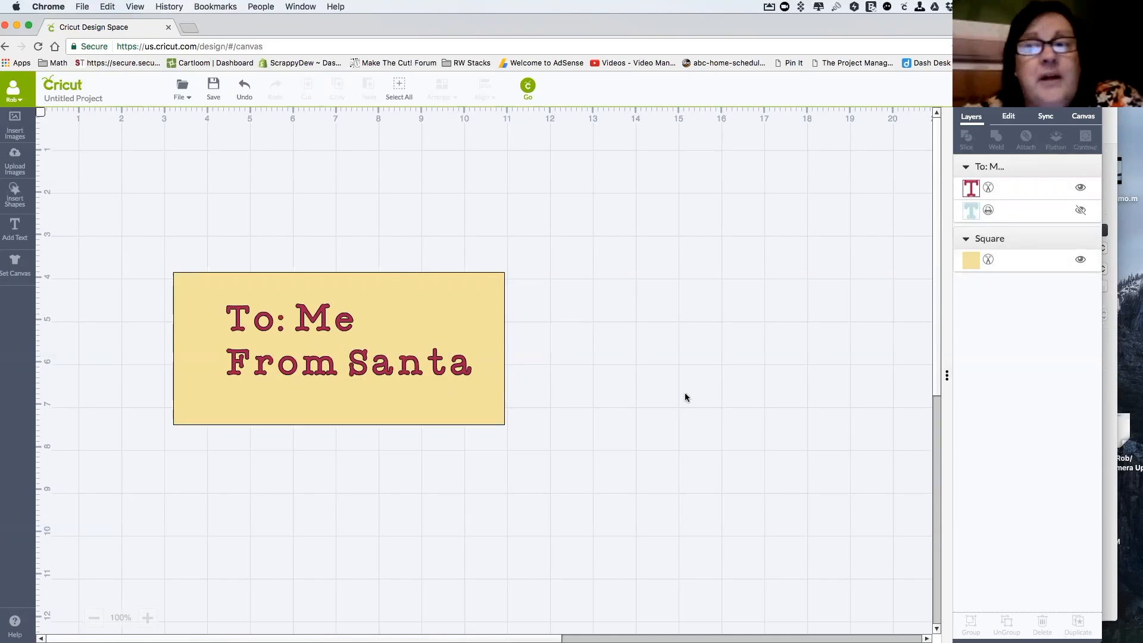
left_click(989, 211)
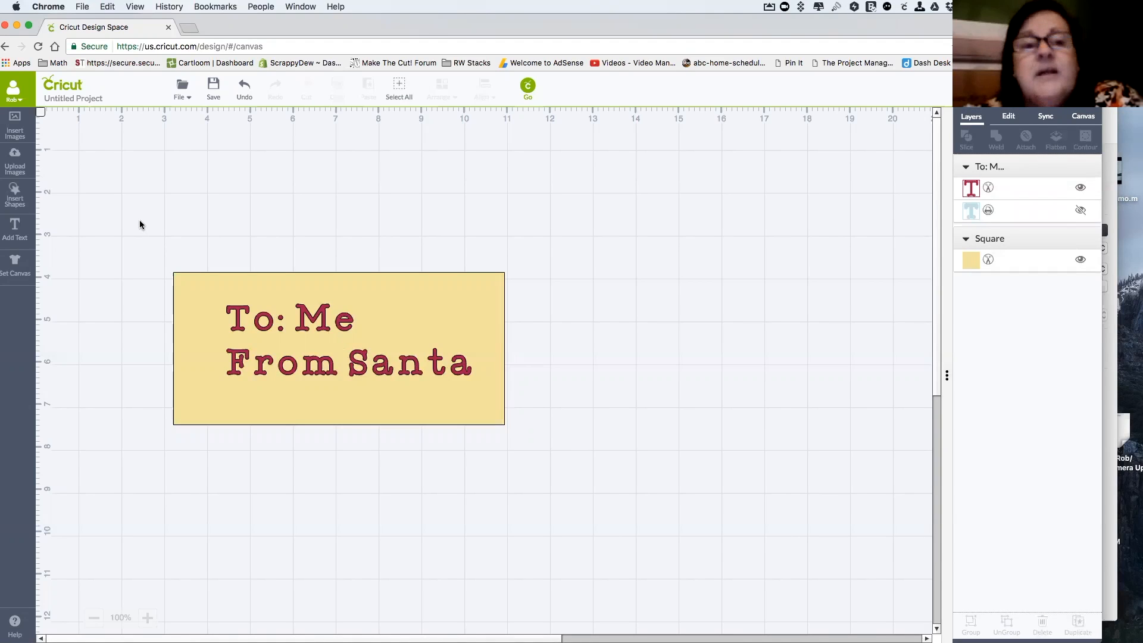
Flatten the cut-type text and yellow square together into one printable image and select it
left_click_drag(111, 213, 666, 512)
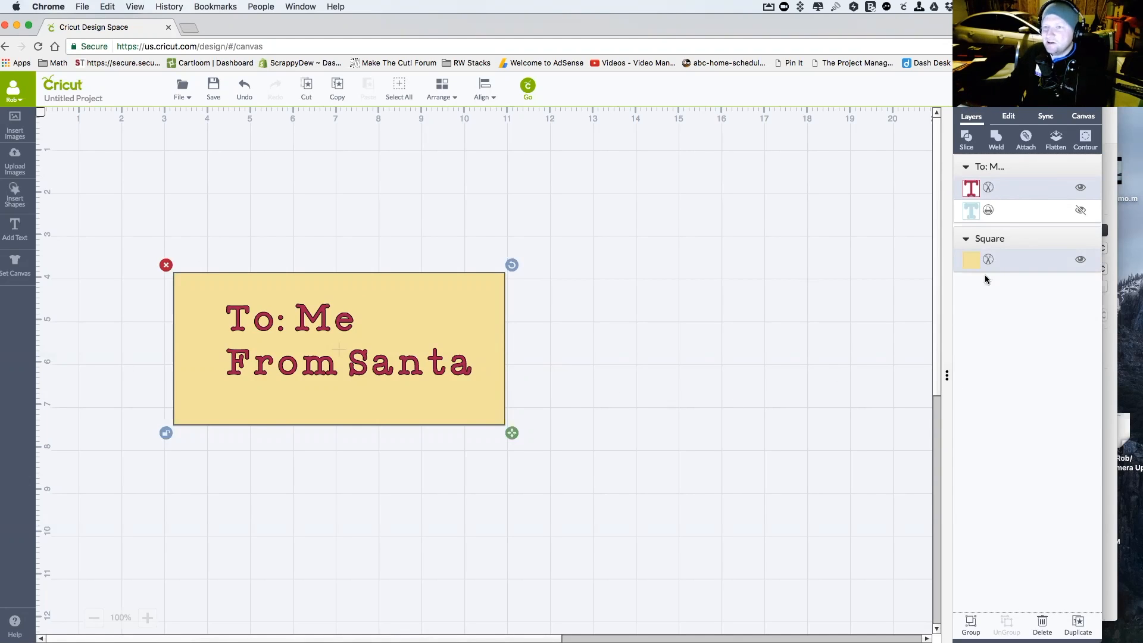
left_click(1058, 140)
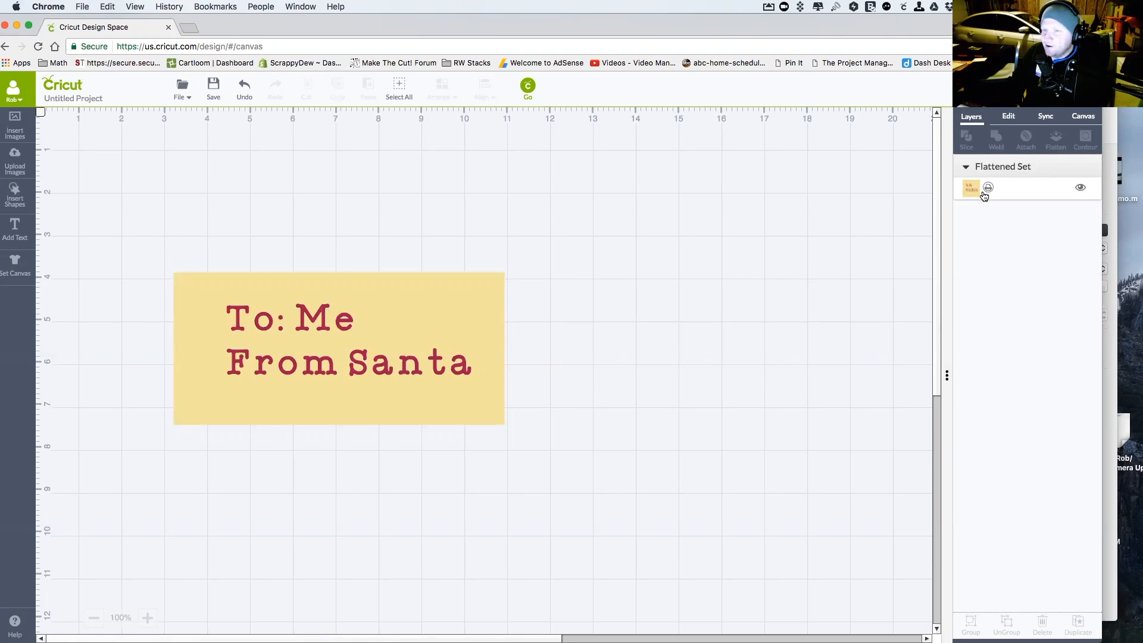
left_click(1013, 188)
left_click(416, 312)
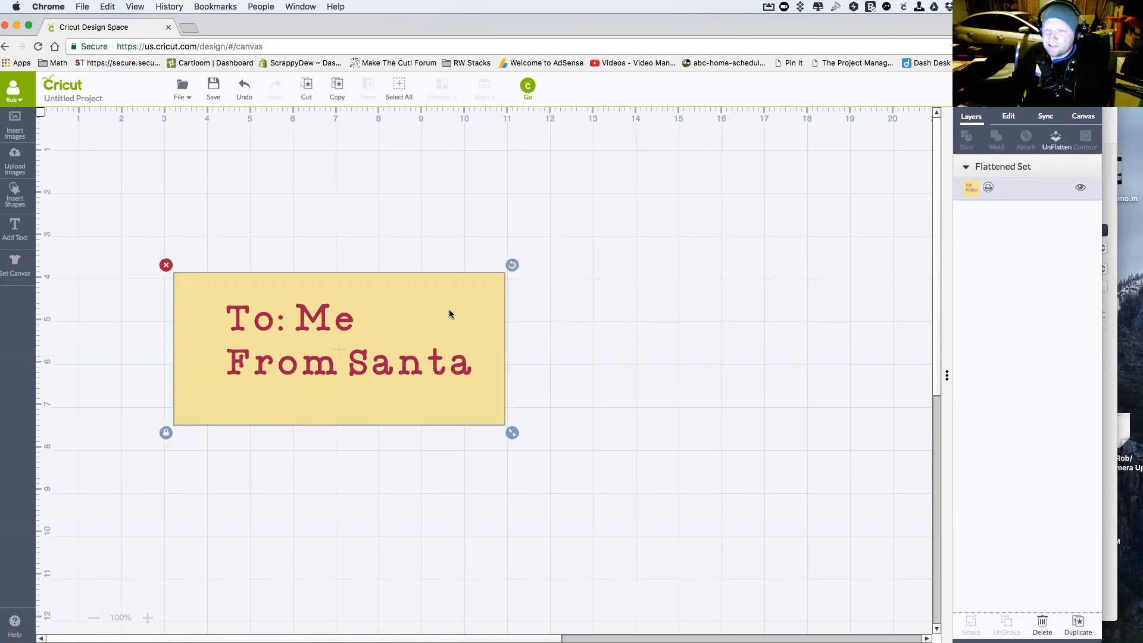
Unflatten the tag to inspect its layers' line types, and flatten the text and square into one image again
left_click(1055, 139)
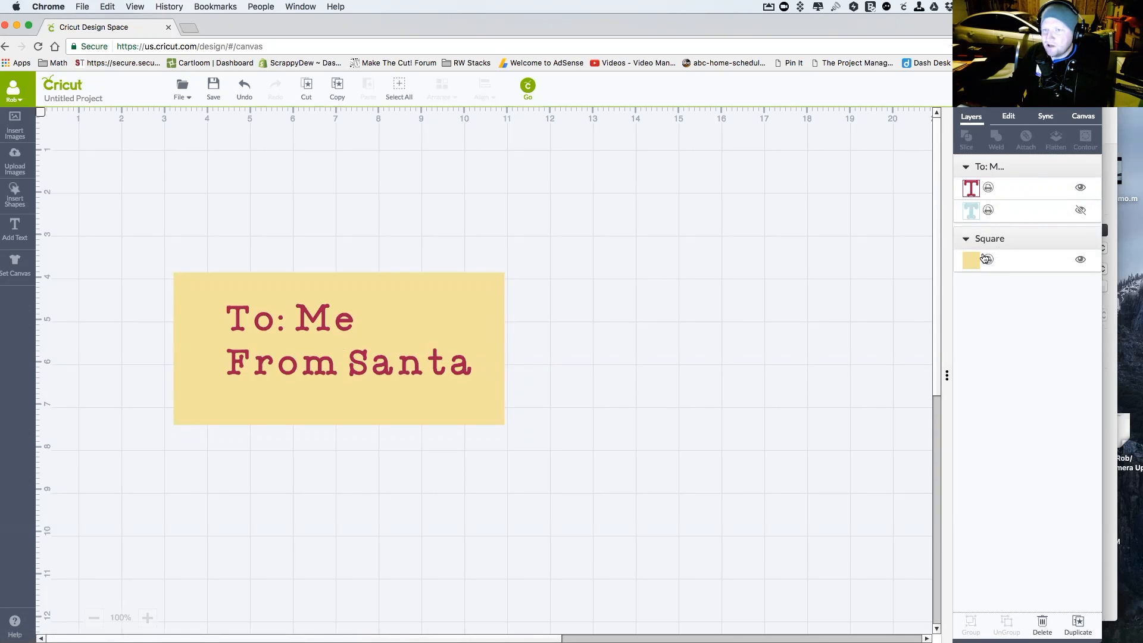
left_click_drag(132, 233, 615, 491)
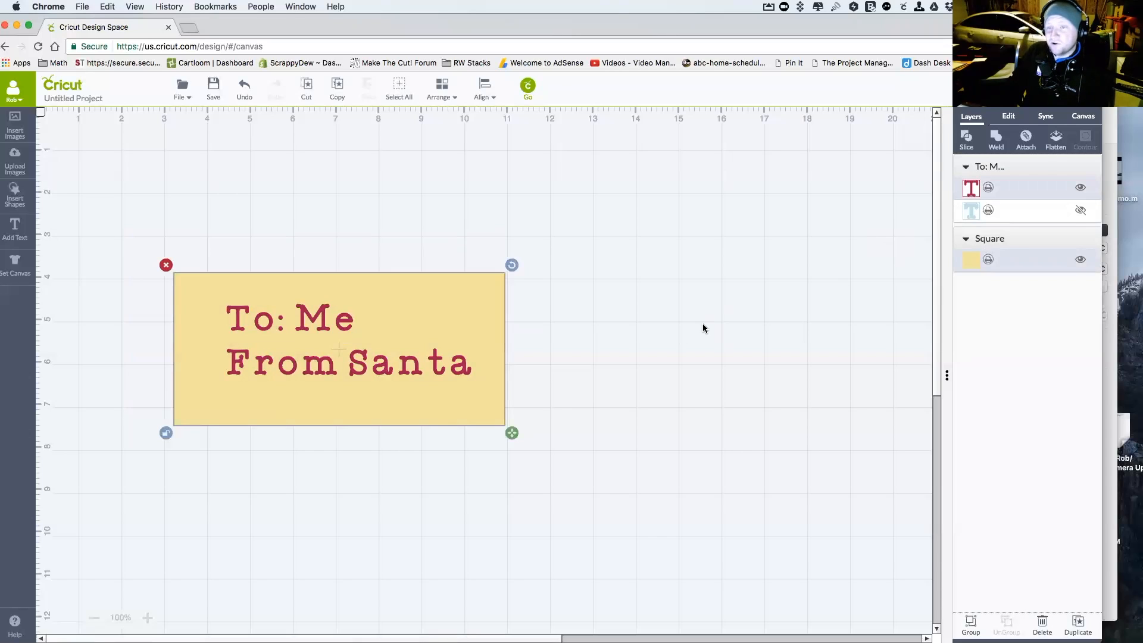
left_click(1063, 136)
left_click(528, 86)
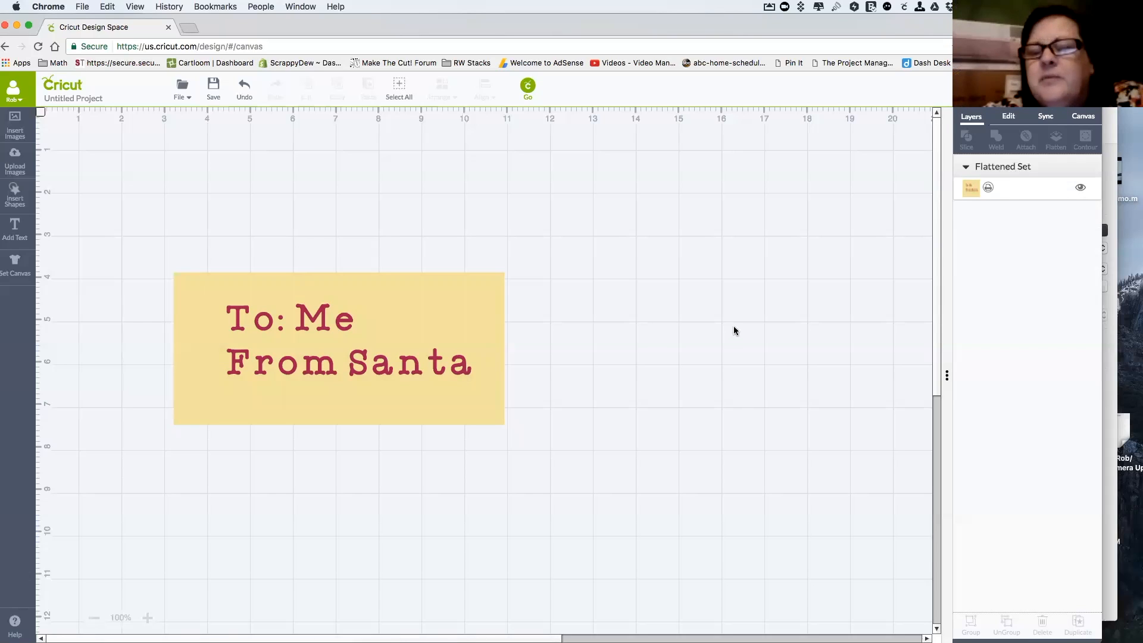
Check the Problem 4 slide in Keynote, return to Design Space, and shrink the flattened tag to about 2.8 inches wide near the canvas origin
left_click(492, 329)
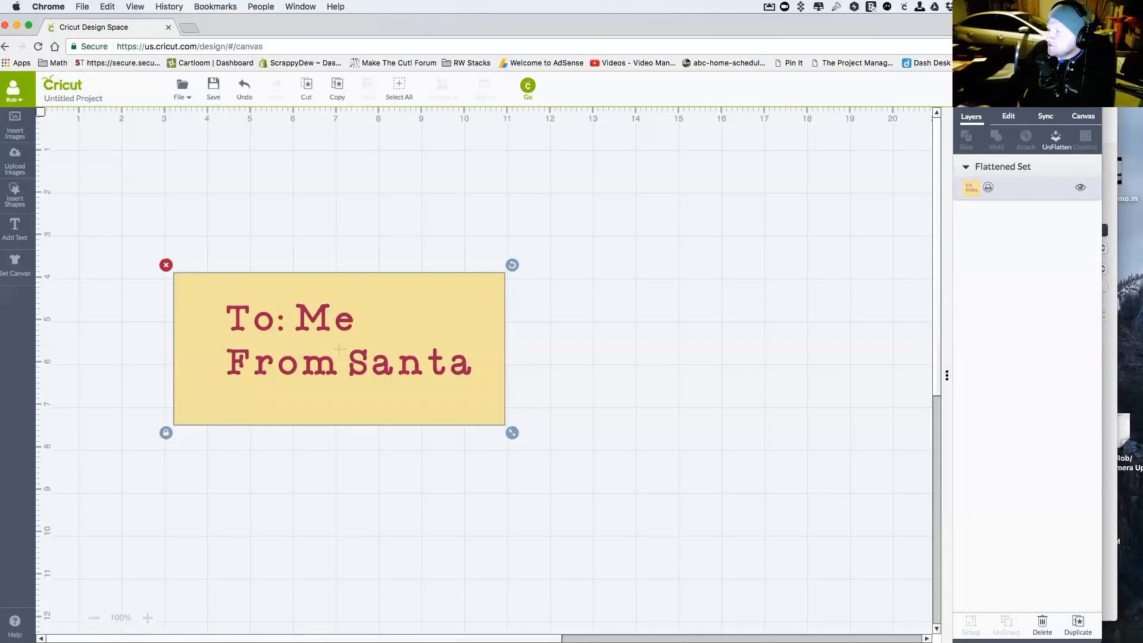
key("super+Tab")
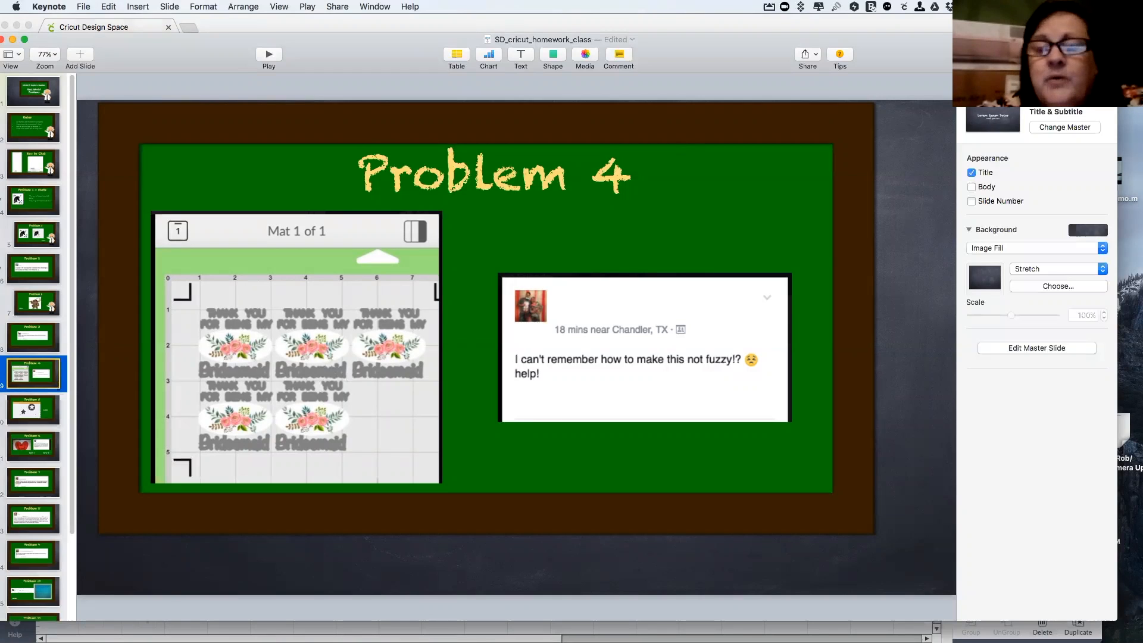
key("super+Tab")
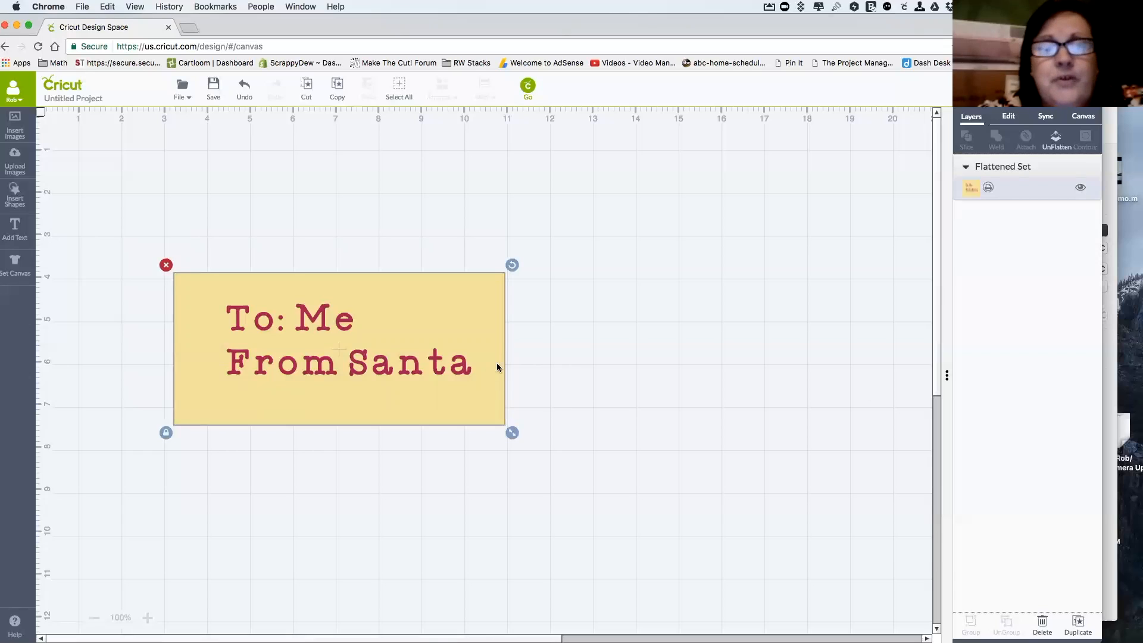
left_click_drag(510, 433, 201, 193)
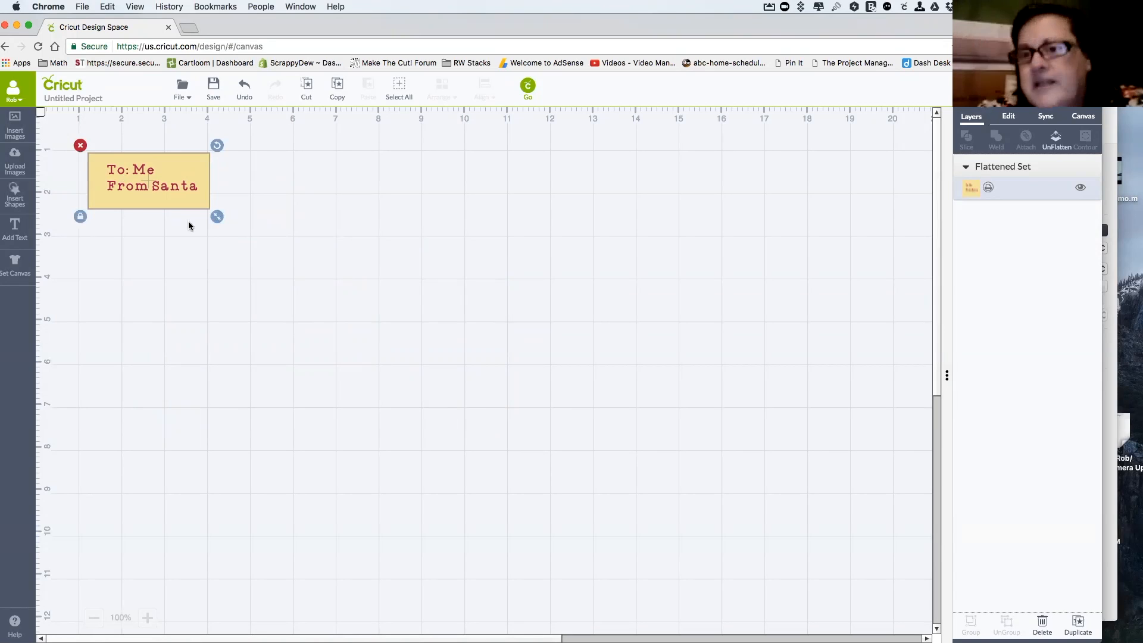
Copy the small flattened tag and paste three duplicates of it onto the canvas
left_click(337, 89)
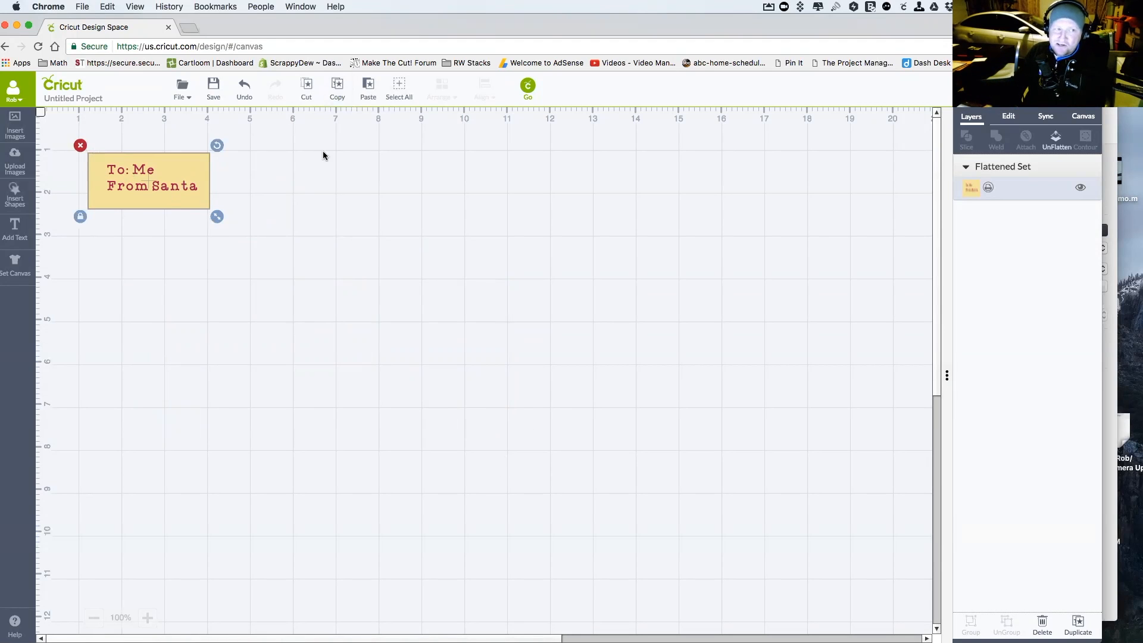
left_click(369, 87)
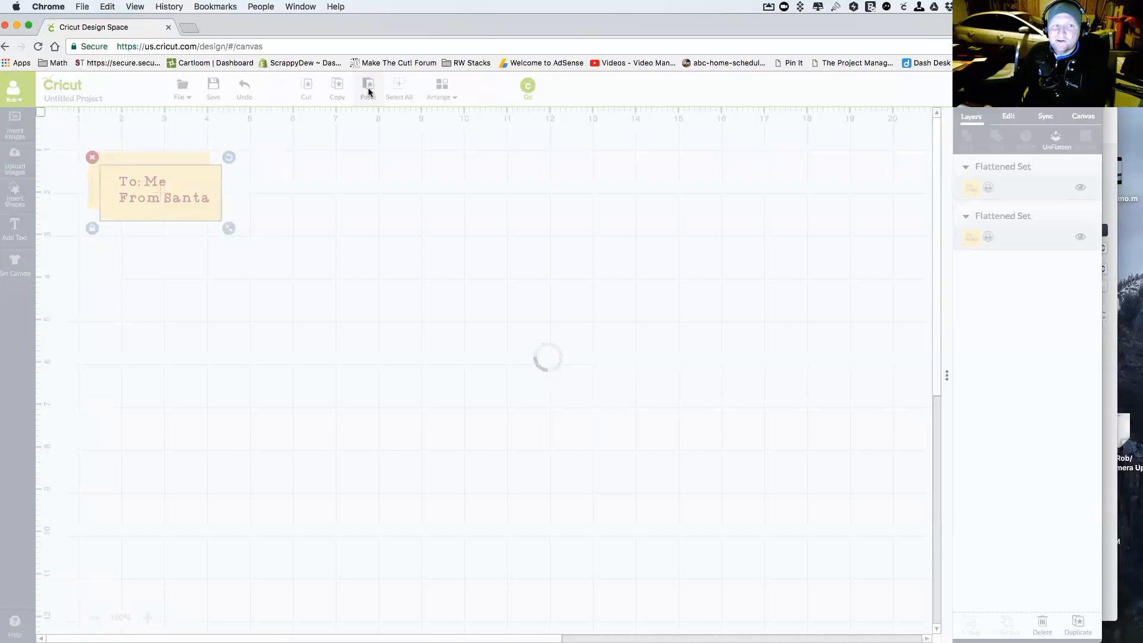
left_click(368, 88)
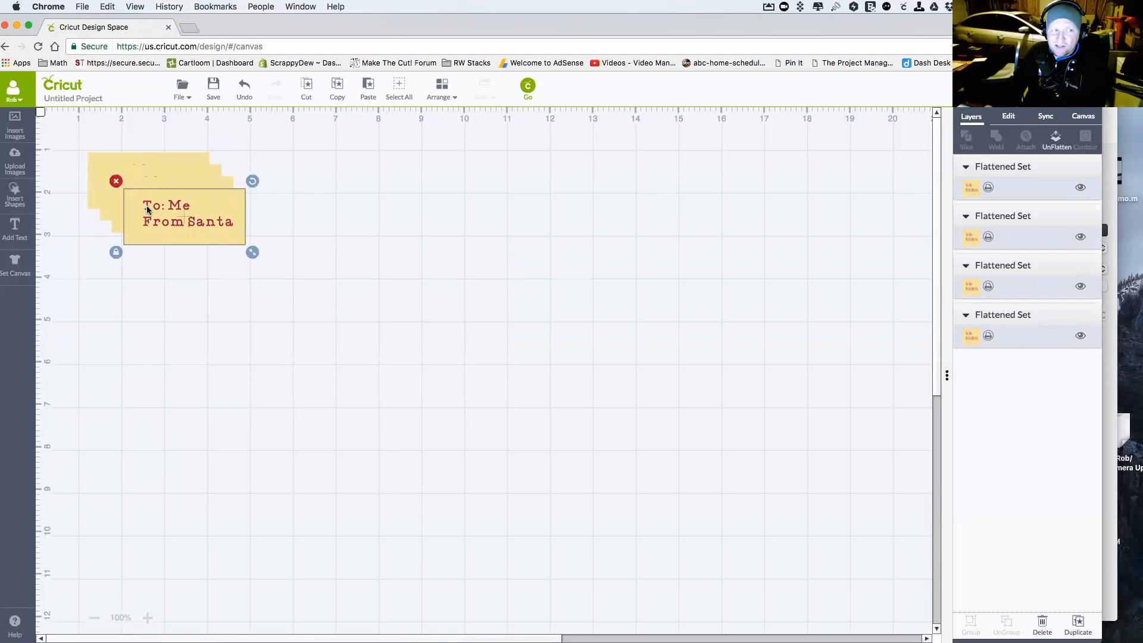
Delete the three pasted duplicates, keeping only the original tag, and select it
left_click(115, 180)
left_click(117, 187)
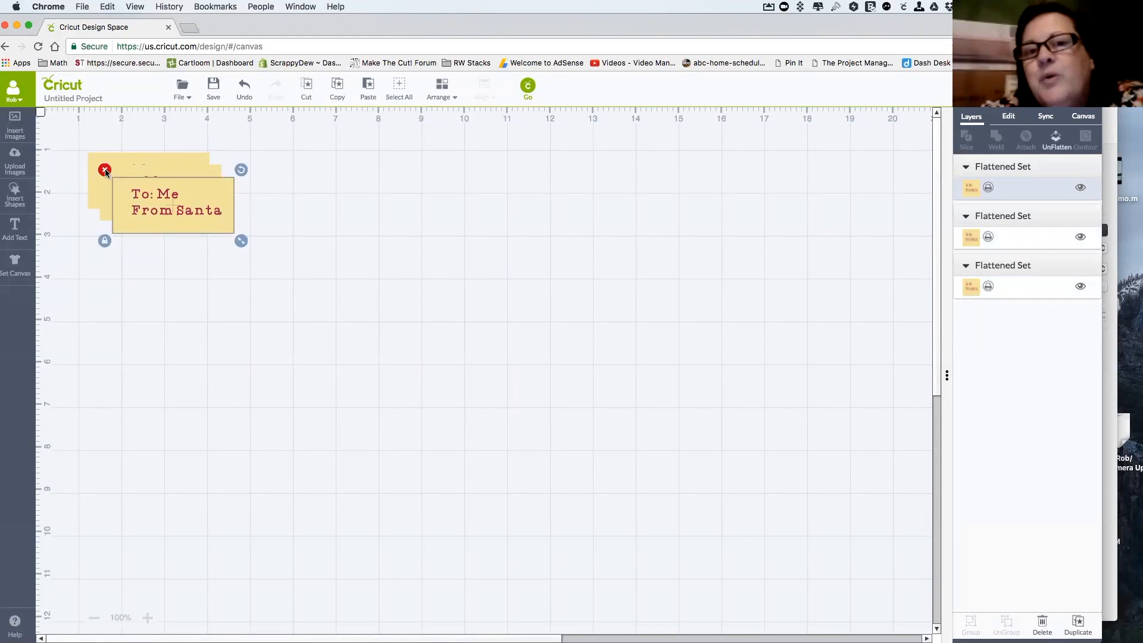
left_click(105, 172)
left_click(112, 174)
left_click(95, 162)
left_click(120, 179)
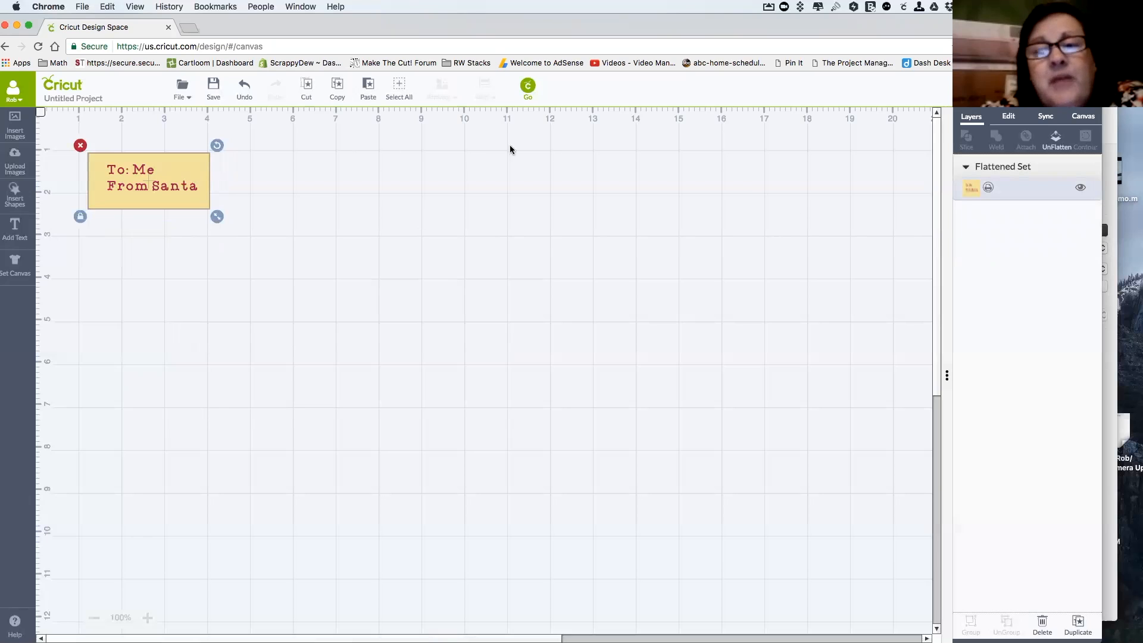
Prepare the tag for the mat and apply 5 project copies on the 8.5X11 material
left_click(529, 88)
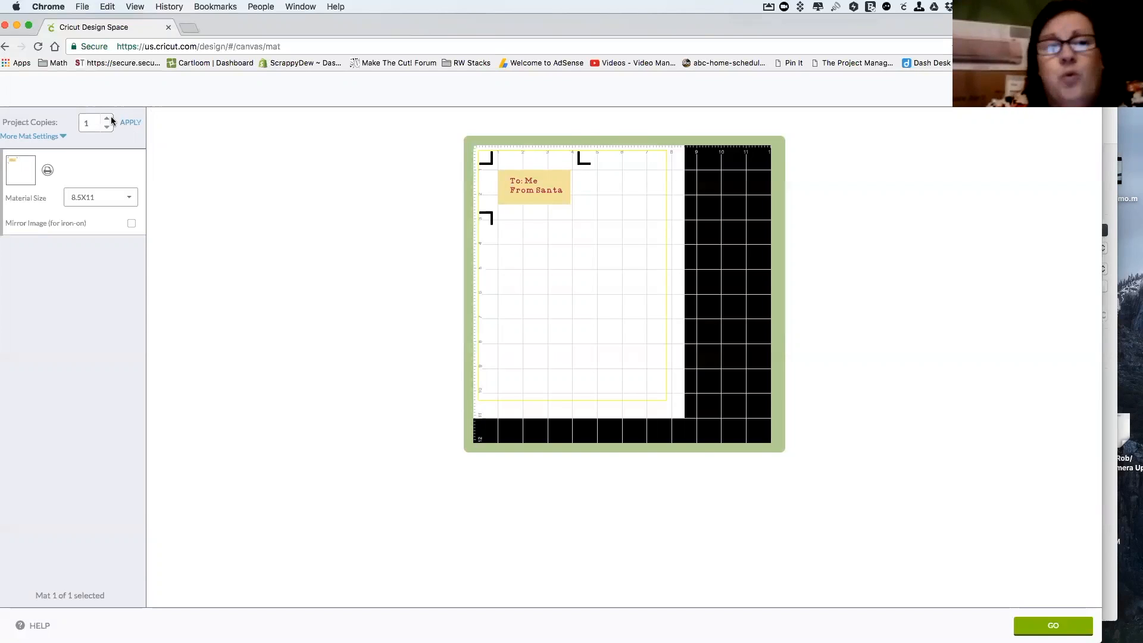
left_click(108, 118)
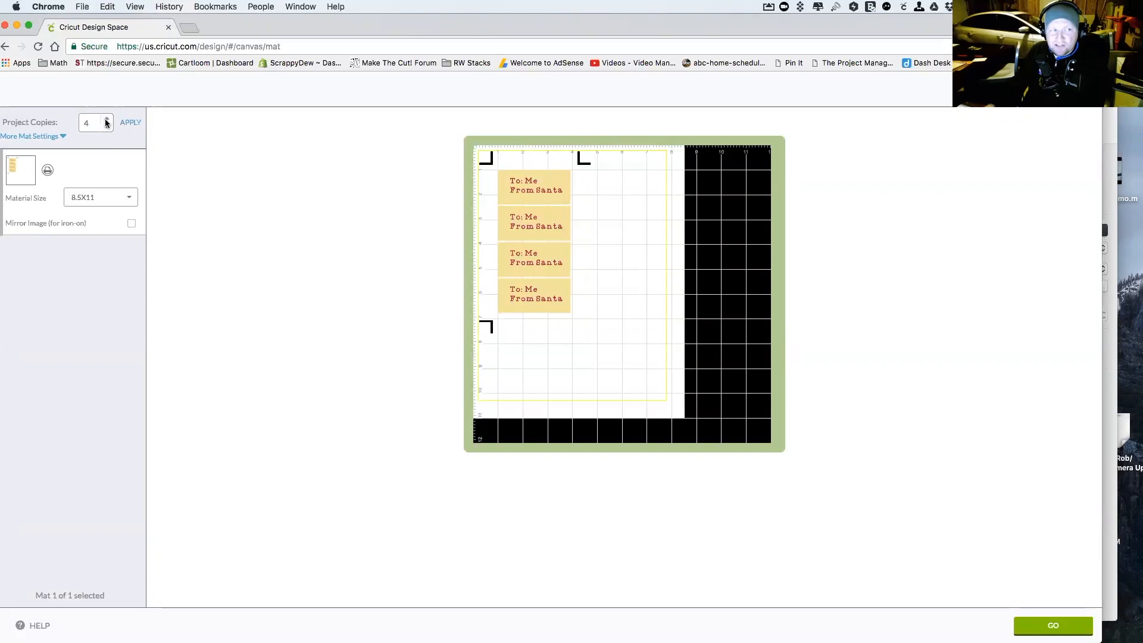
left_click(129, 123)
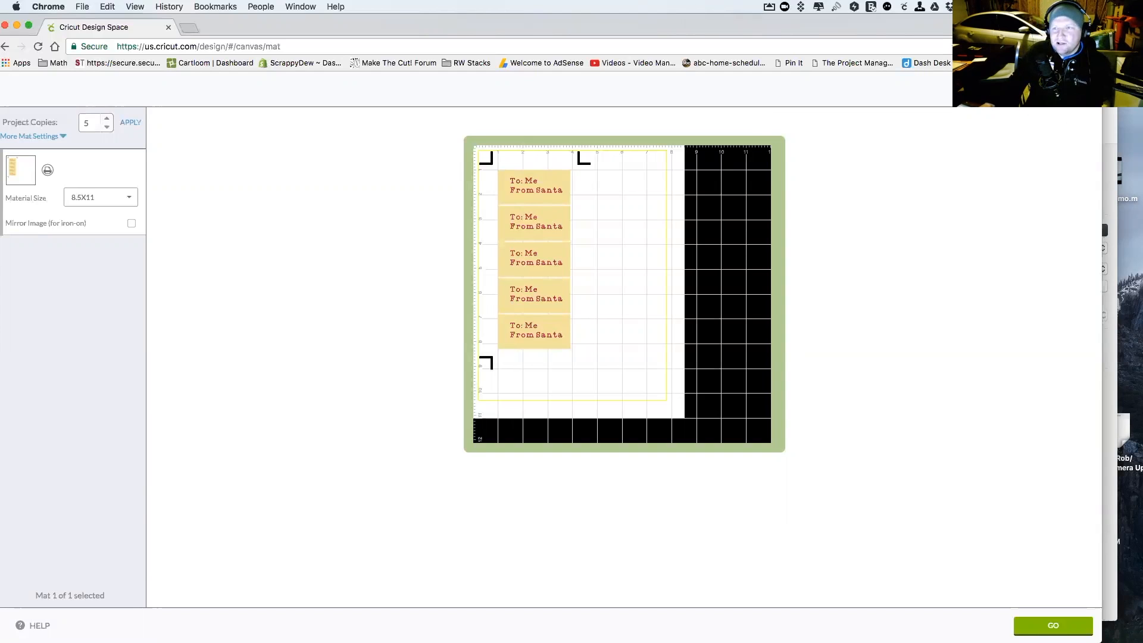
Leave the mat preview for the canvas and close the browser window with the design
left_click(1078, 89)
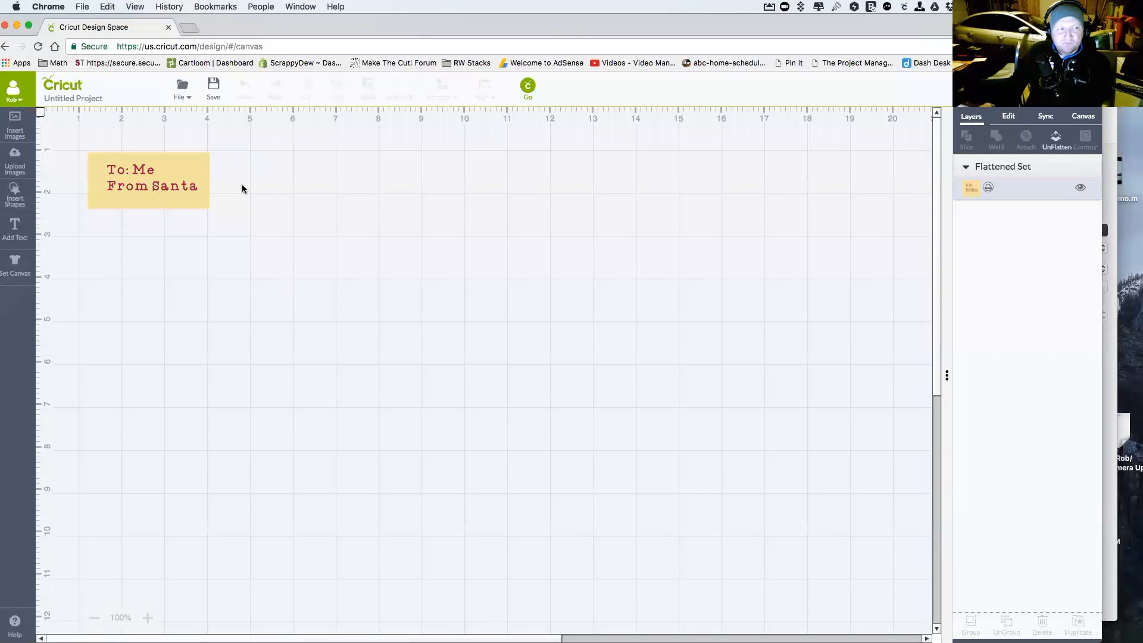
left_click(5, 25)
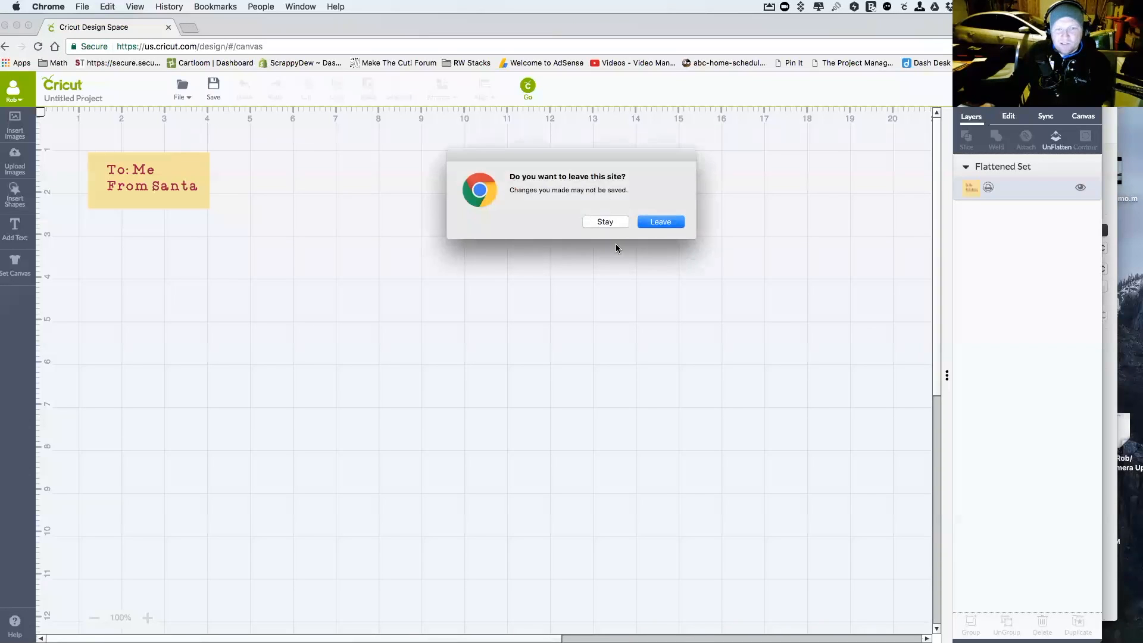